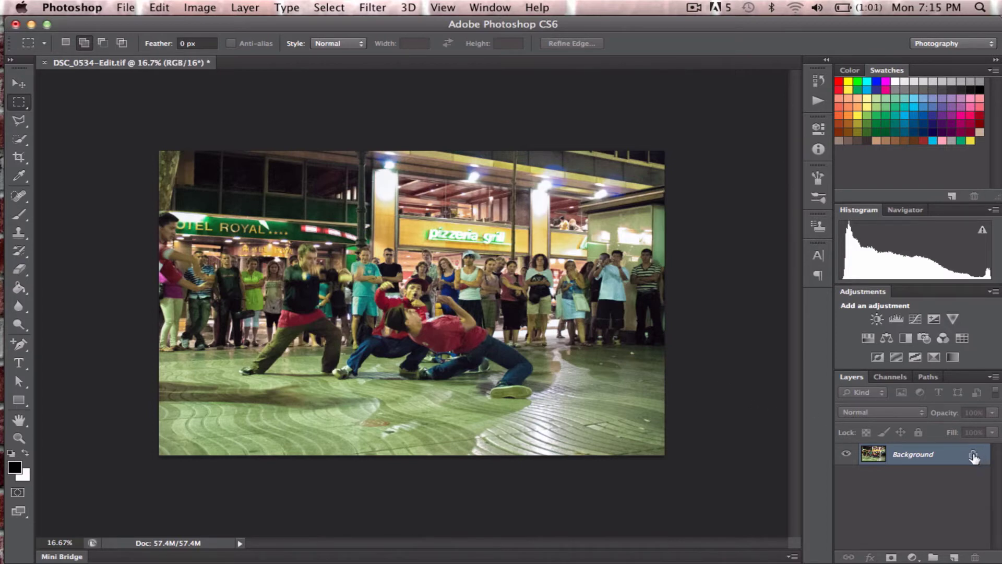
# - Unlock the Background layer of DSC_0534-Edit.tif so it becomes editable Layer 0
pyautogui.moveTo(974, 454); pyautogui.dragTo(972, 557)
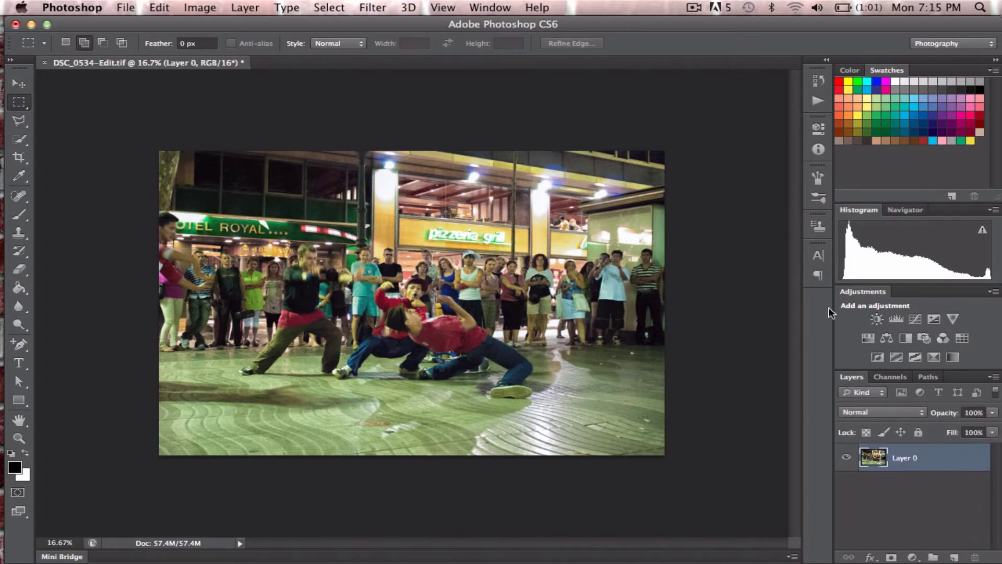
pyautogui.moveTo(601, 21); pyautogui.dragTo(598, 20)
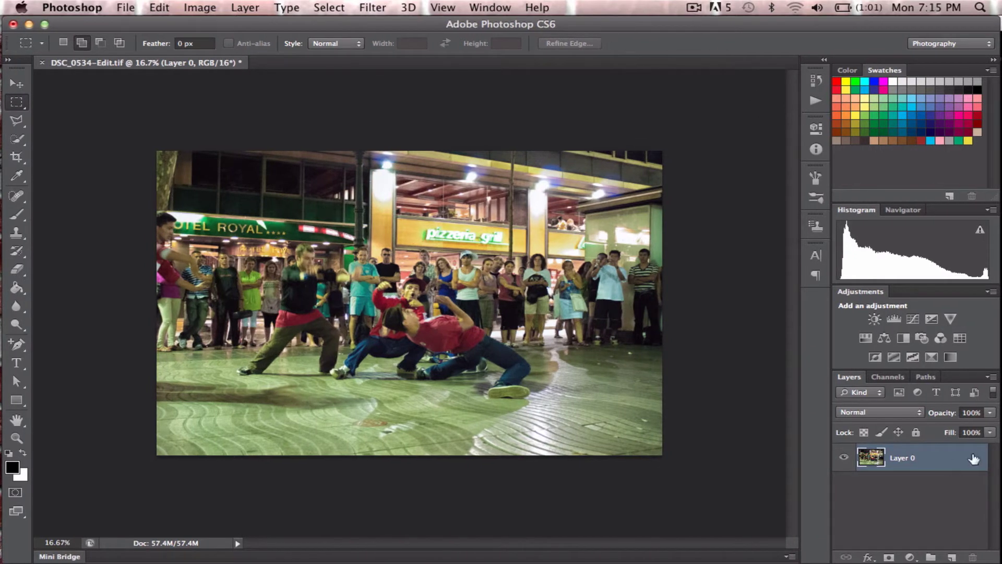
# - Add empty Layer 1 above the photo, hide Layer 0, and marquee a square at the canvas centre
pyautogui.click(952, 557)
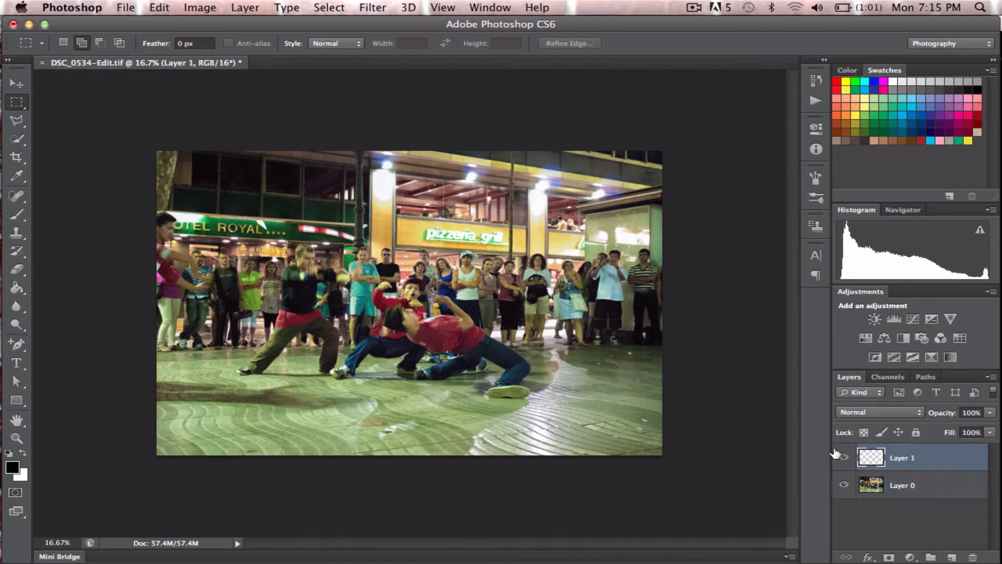
pyautogui.click(844, 485)
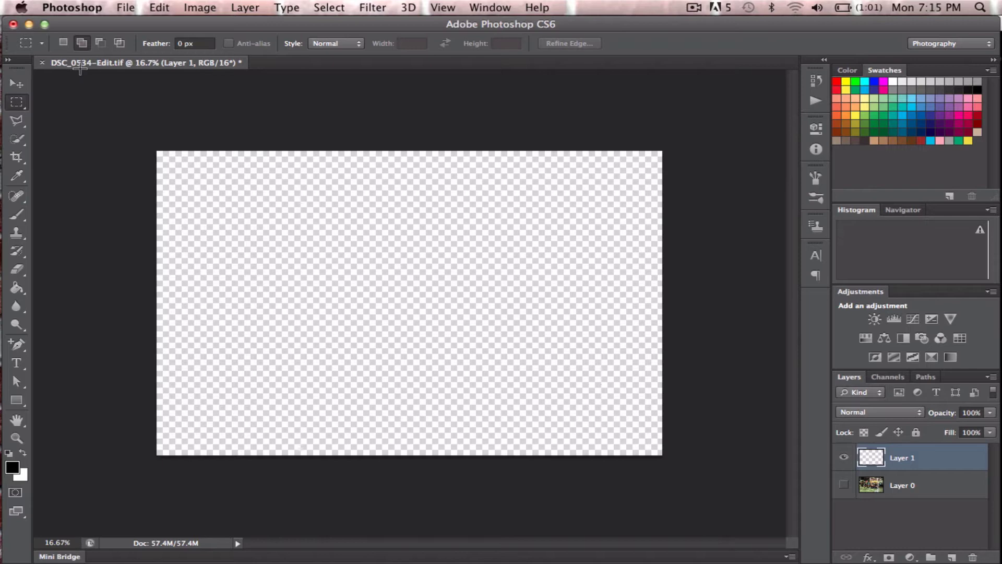
pyautogui.click(17, 84)
pyautogui.click(20, 103)
pyautogui.moveTo(352, 236); pyautogui.dragTo(476, 344)
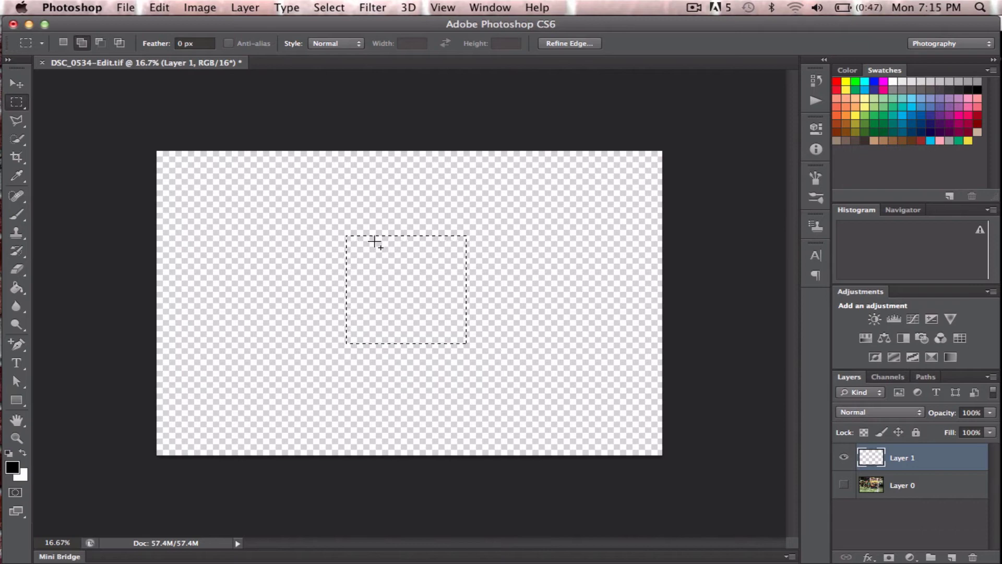
# - Fill the square selection on Layer 1 with 50% Gray at 100% opacity
pyautogui.hotkey('shift', 'F5')
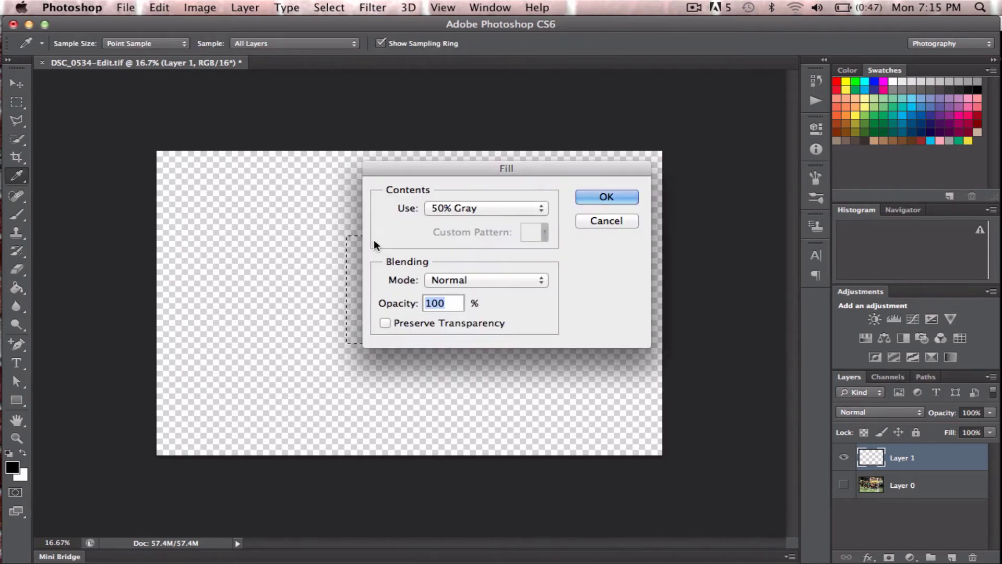
pyautogui.moveTo(497, 167); pyautogui.dragTo(589, 131)
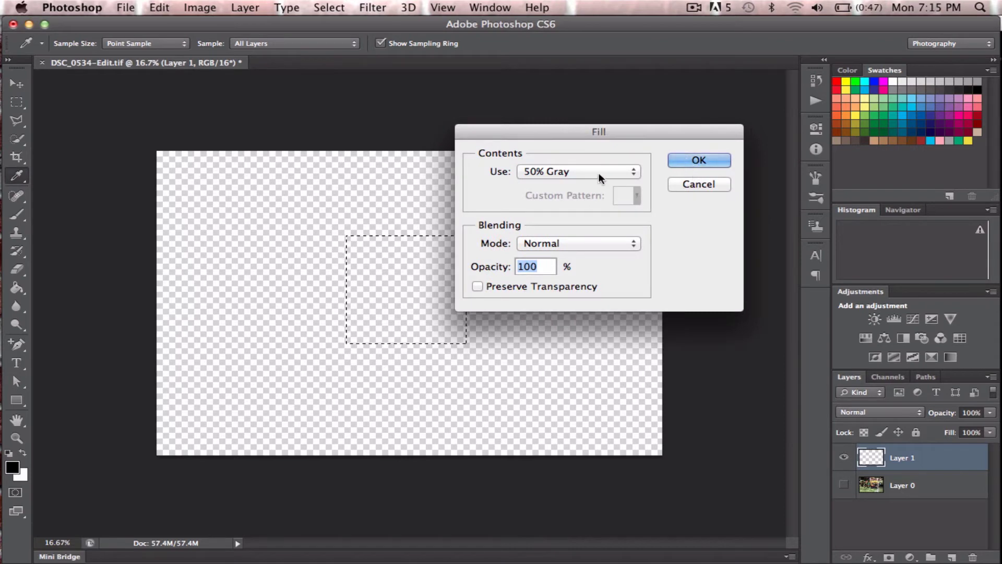
pyautogui.click(600, 172)
pyautogui.click(580, 174)
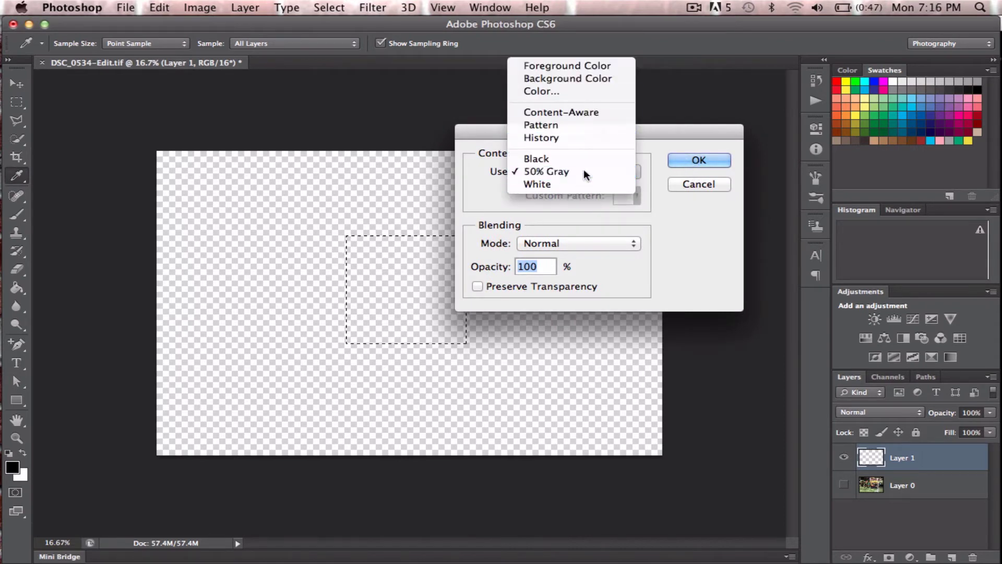
pyautogui.click(697, 161)
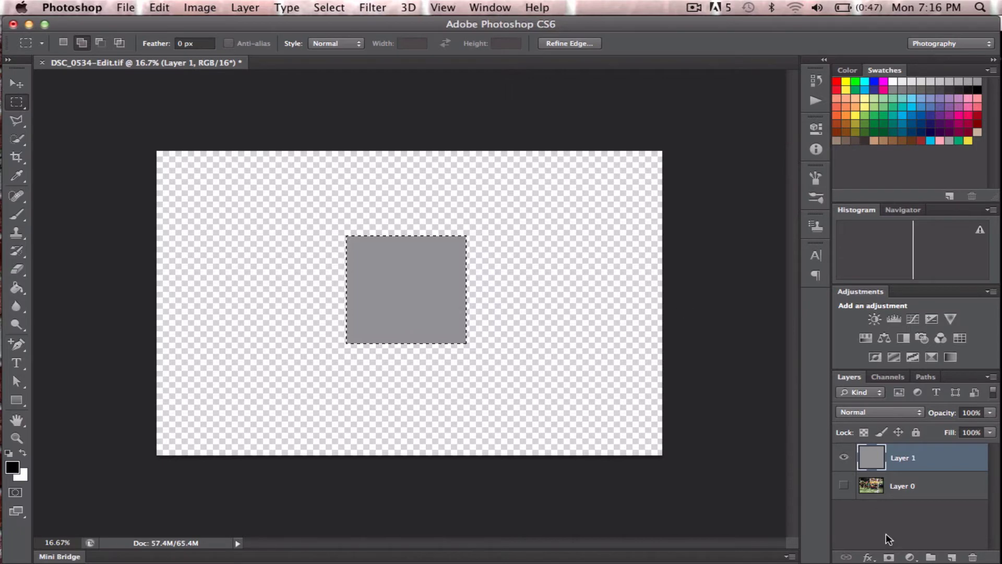
# - Add a 70 px black inside Stroke effect to the gray square, then deselect
pyautogui.click(868, 558)
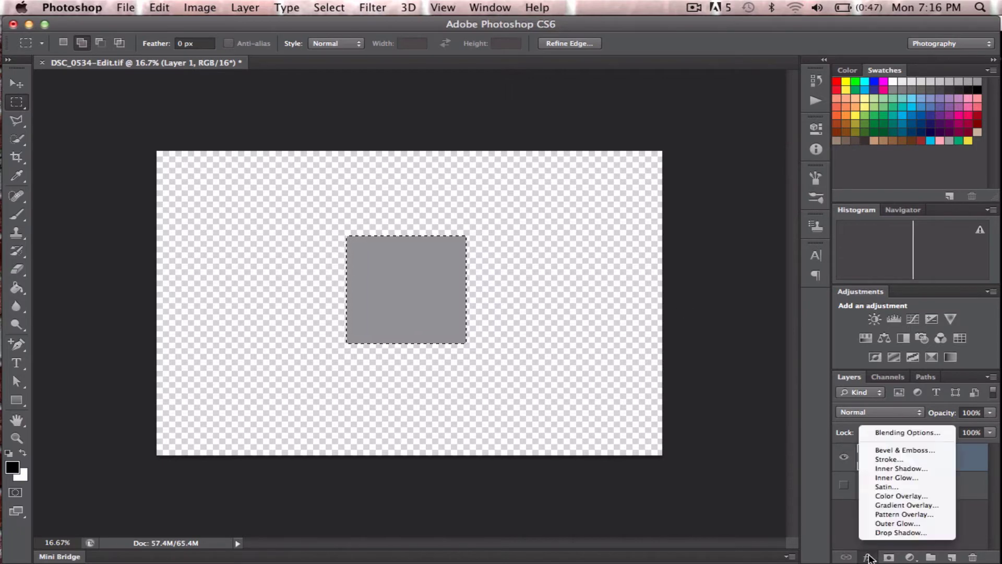
pyautogui.click(887, 459)
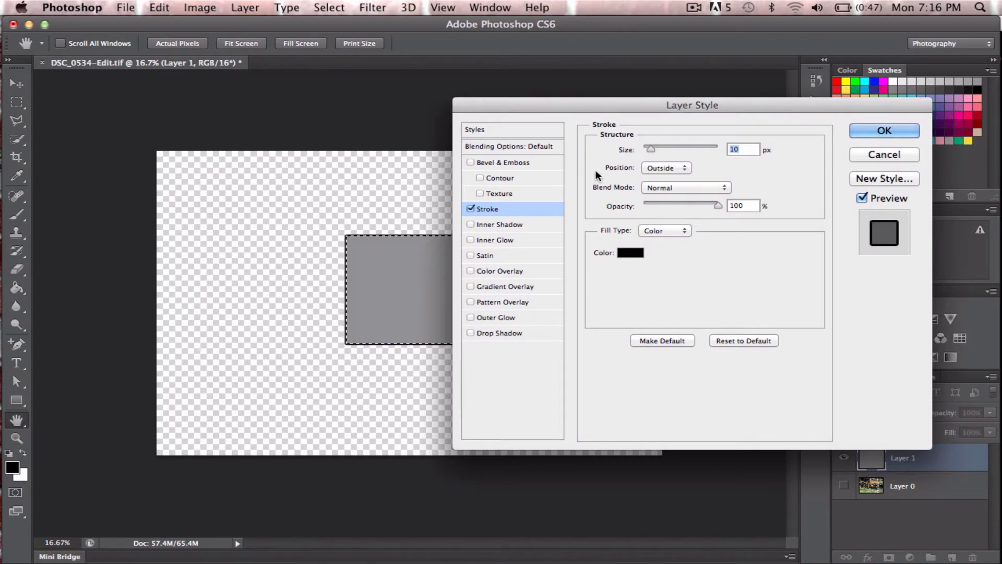
pyautogui.click(663, 167)
pyautogui.click(659, 176)
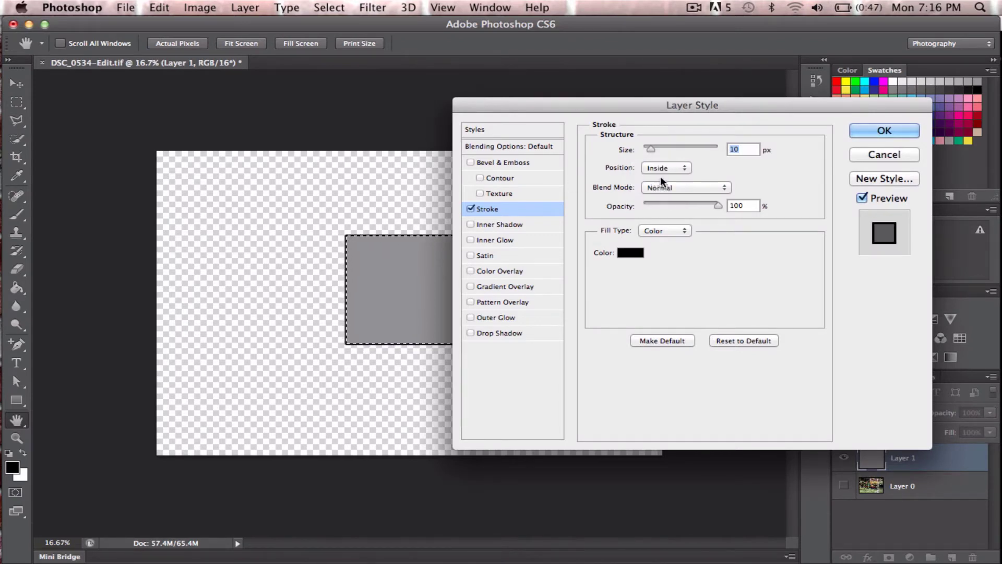
pyautogui.moveTo(652, 150); pyautogui.dragTo(665, 150)
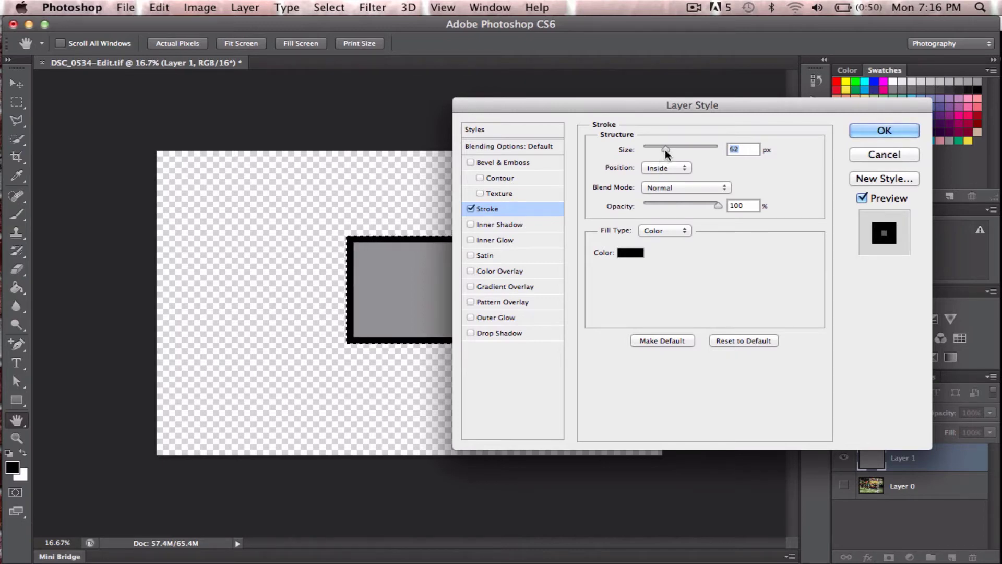
pyautogui.moveTo(666, 98)
pyautogui.mouseDown()
pyautogui.moveTo(734, 92)
pyautogui.moveTo(712, 87)
pyautogui.mouseUp()
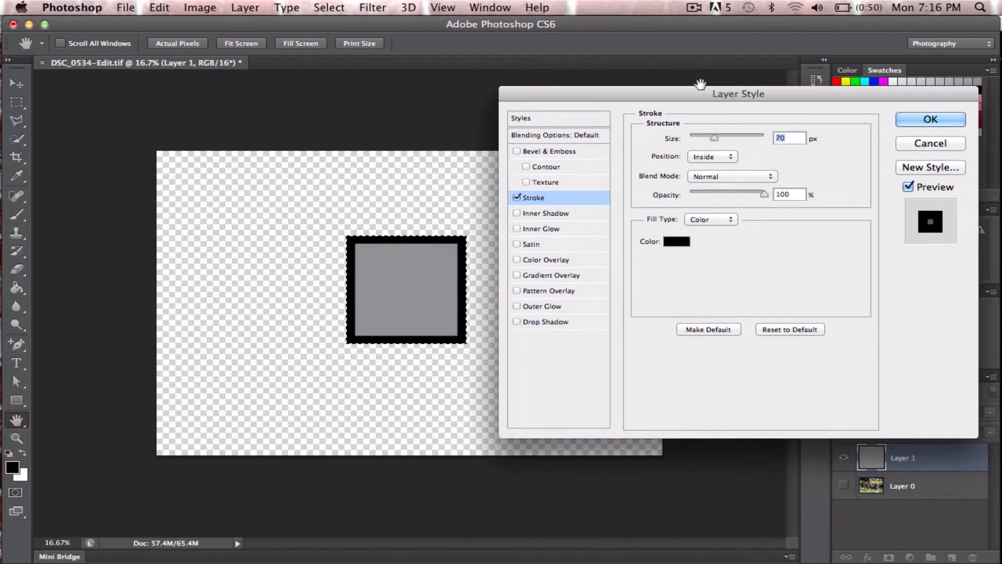
pyautogui.click(934, 119)
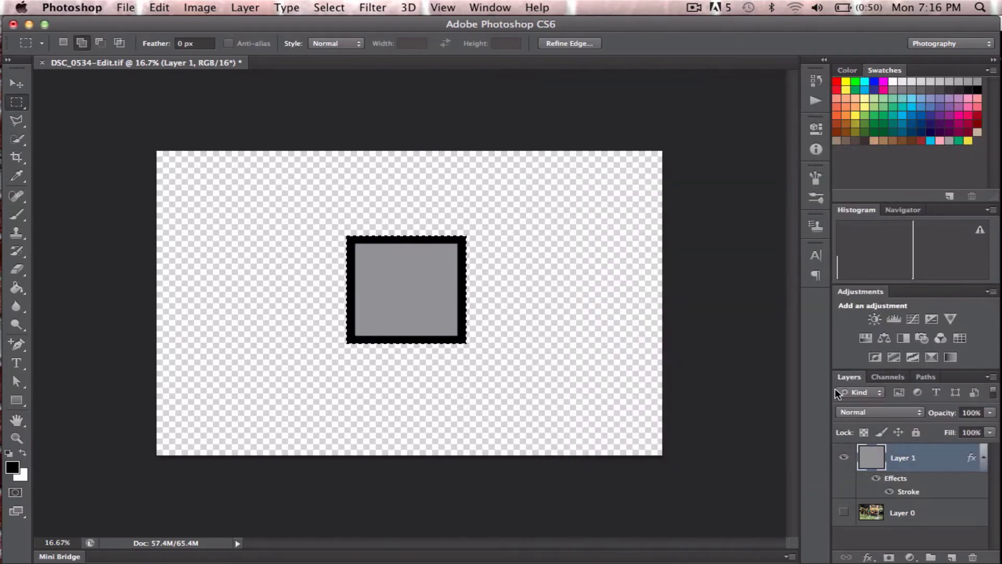
pyautogui.press('super+d')
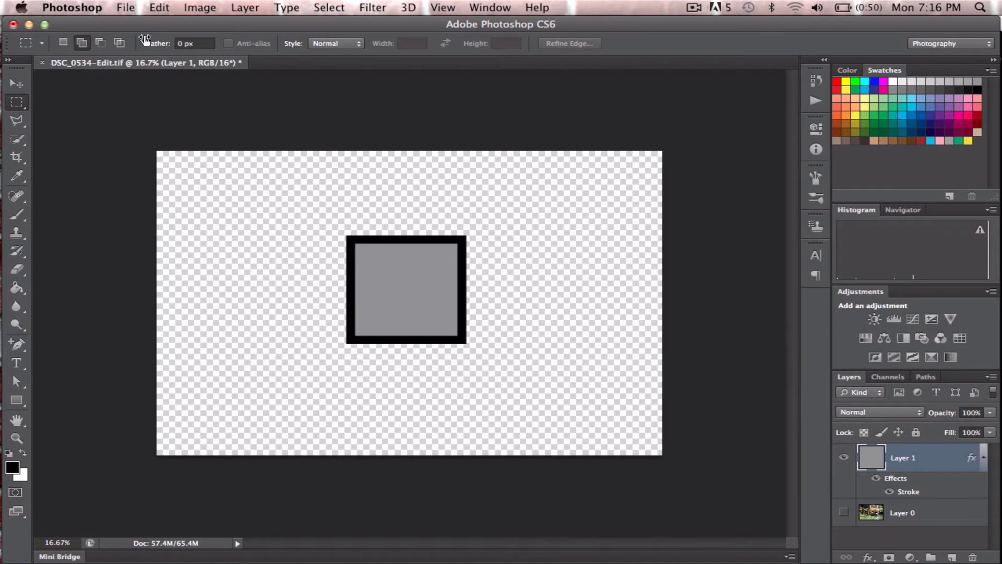
# - Define the stroked gray square as a brush preset named 'greysquare'
pyautogui.click(208, 8)
pyautogui.moveTo(234, 9)
pyautogui.moveTo(163, 10)
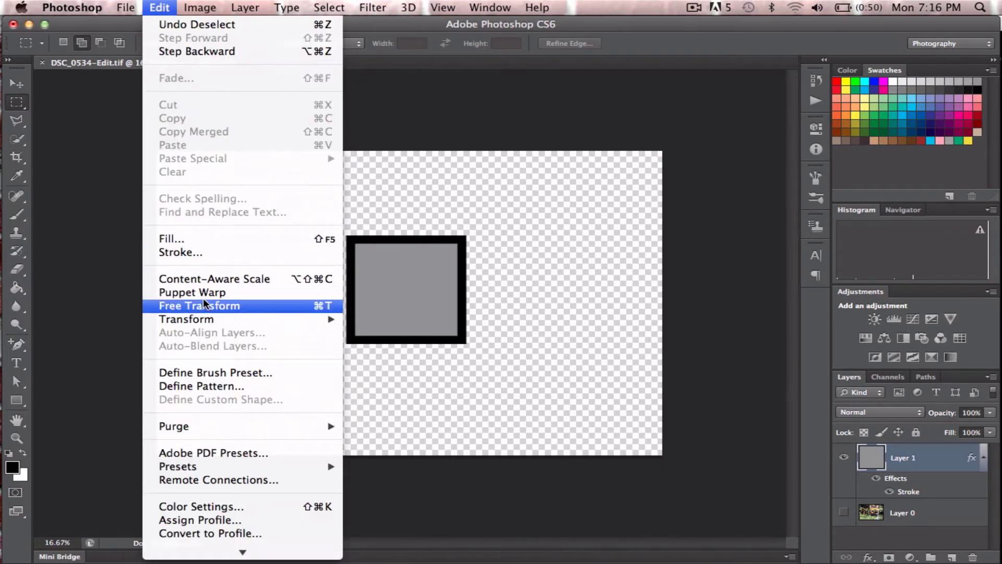
pyautogui.click(234, 372)
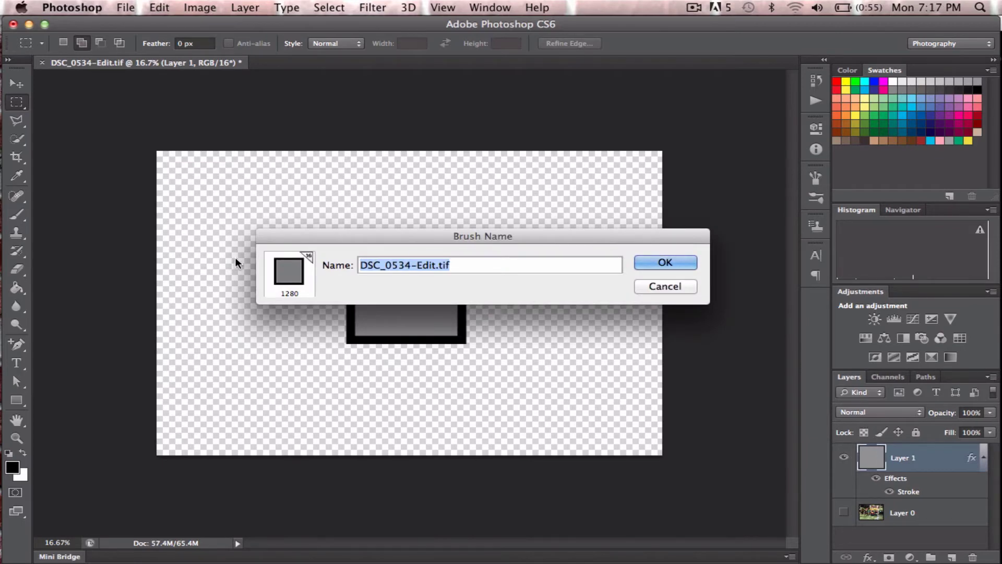
pyautogui.write('black an')
pyautogui.press('BackSpace')
pyautogui.press('BackSpace')
pyautogui.press('BackSpace')
pyautogui.press('BackSpace')
pyautogui.press('BackSpace')
pyautogui.press('BackSpace')
pyautogui.press('BackSpace')
pyautogui.press('BackSpace')
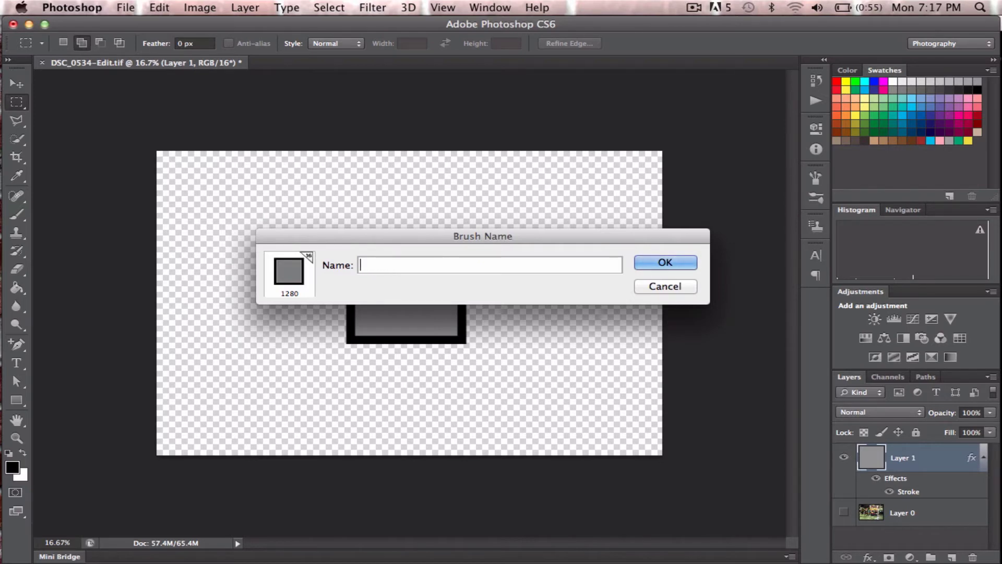
pyautogui.write('greysquare')
pyautogui.press('Return')
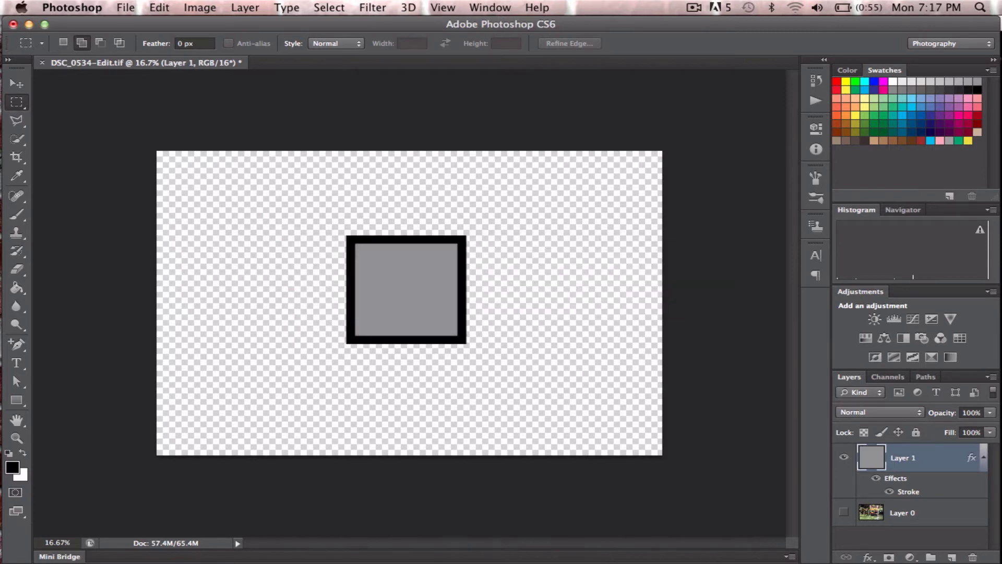
# - Delete the square layer, show the photo, and place a new empty layer beneath it
pyautogui.moveTo(957, 462); pyautogui.dragTo(971, 550)
pyautogui.click(844, 457)
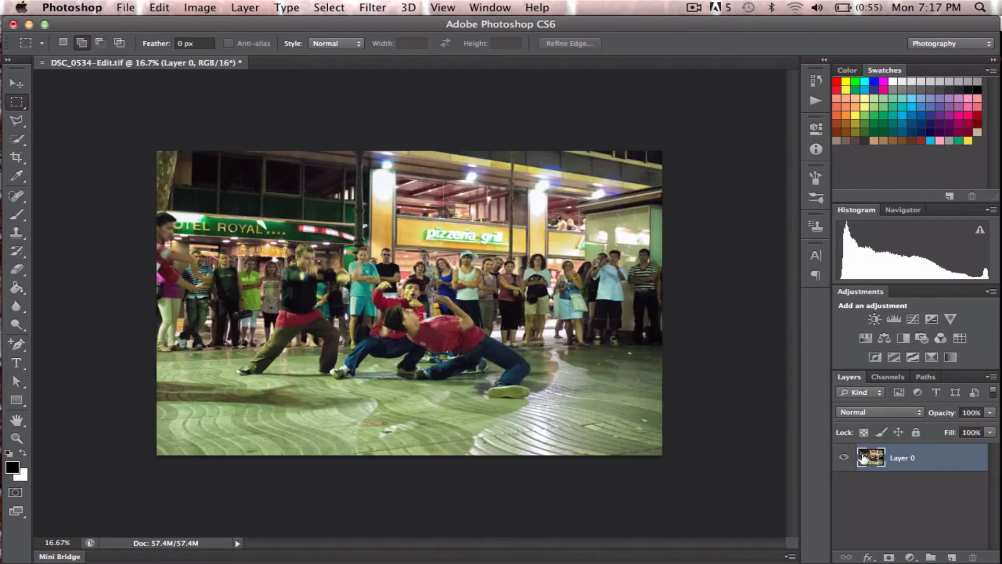
pyautogui.click(951, 558)
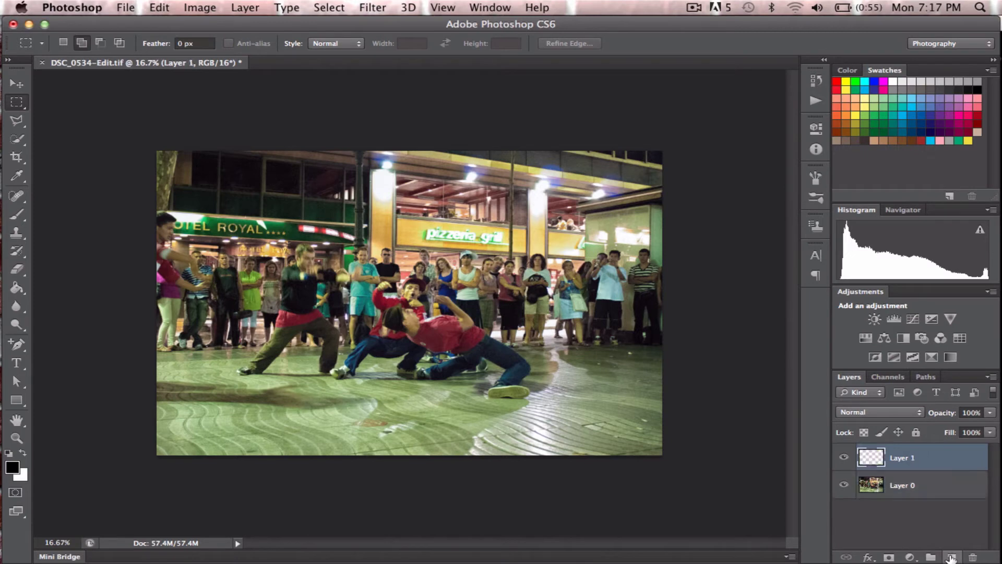
pyautogui.moveTo(927, 458); pyautogui.dragTo(941, 500)
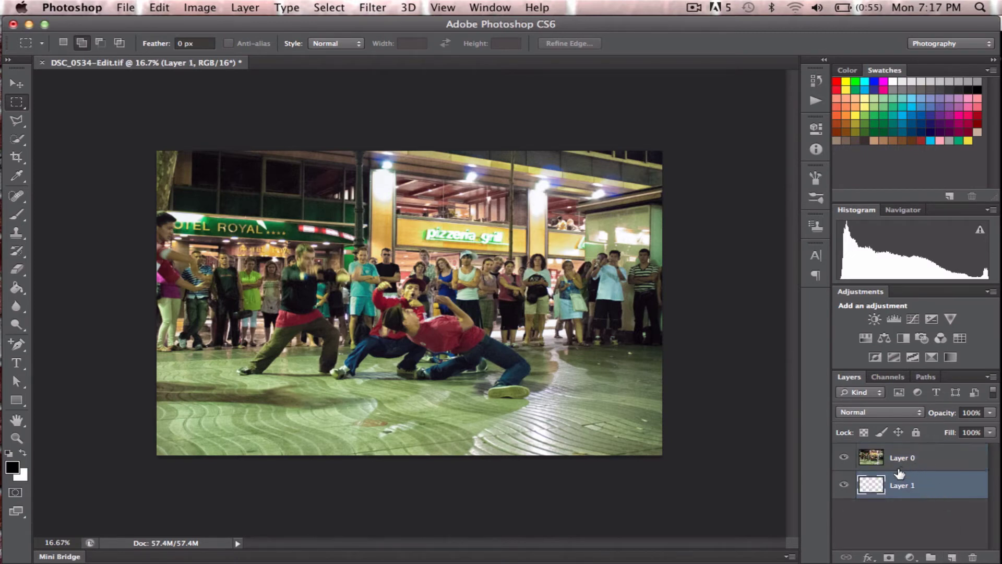
pyautogui.click(844, 457)
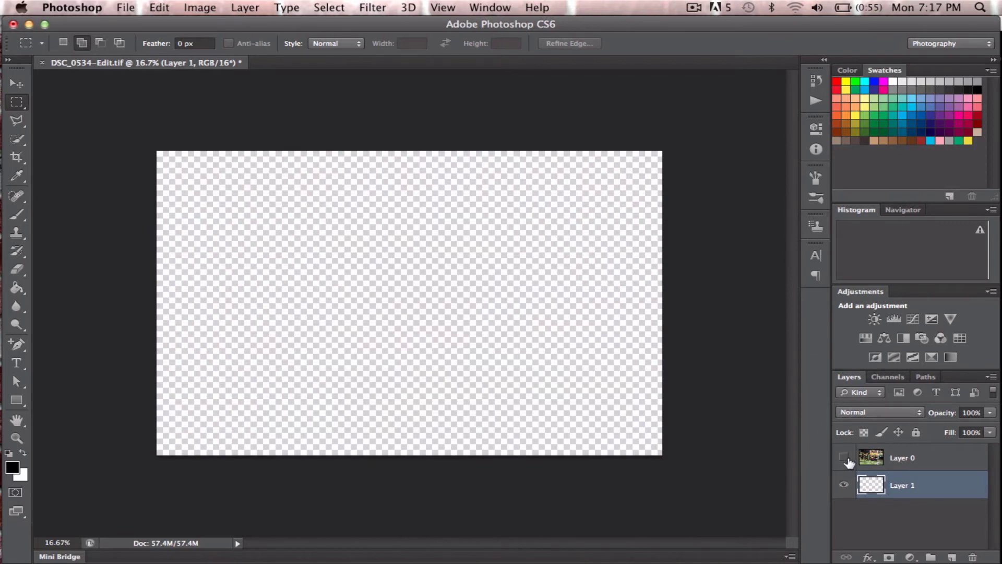
pyautogui.click(844, 457)
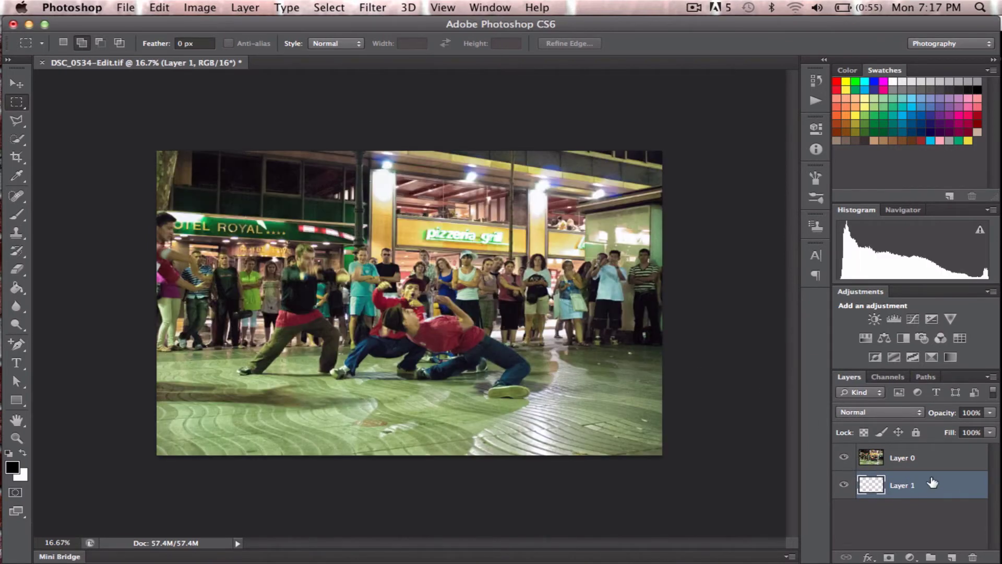
# - Clip photo Layer 0 to the empty layer below it and select the Brush tool
pyautogui.moveTo(932, 482); pyautogui.dragTo(932, 465)
pyautogui.click(932, 463)
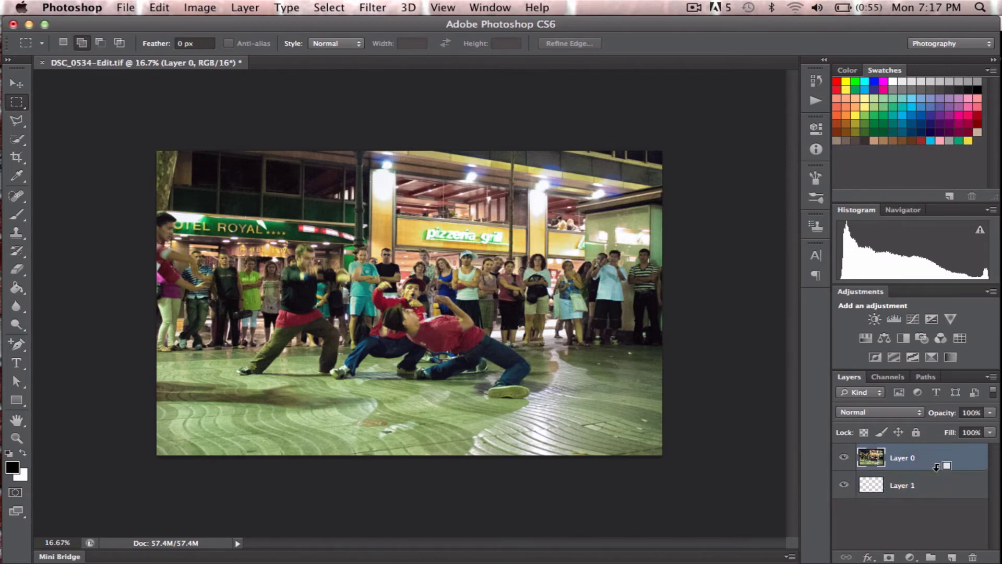
pyautogui.click(935, 488)
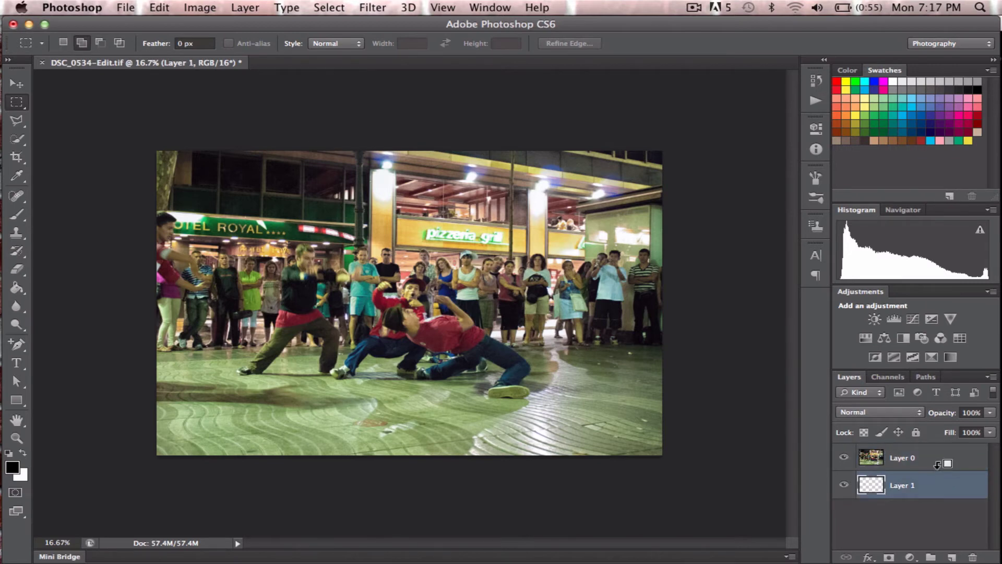
pyautogui.click(941, 463)
pyautogui.click(940, 486)
pyautogui.moveTo(939, 469); pyautogui.dragTo(938, 469)
pyautogui.keyDown('alt'); pyautogui.click(939, 466); pyautogui.keyUp('alt')
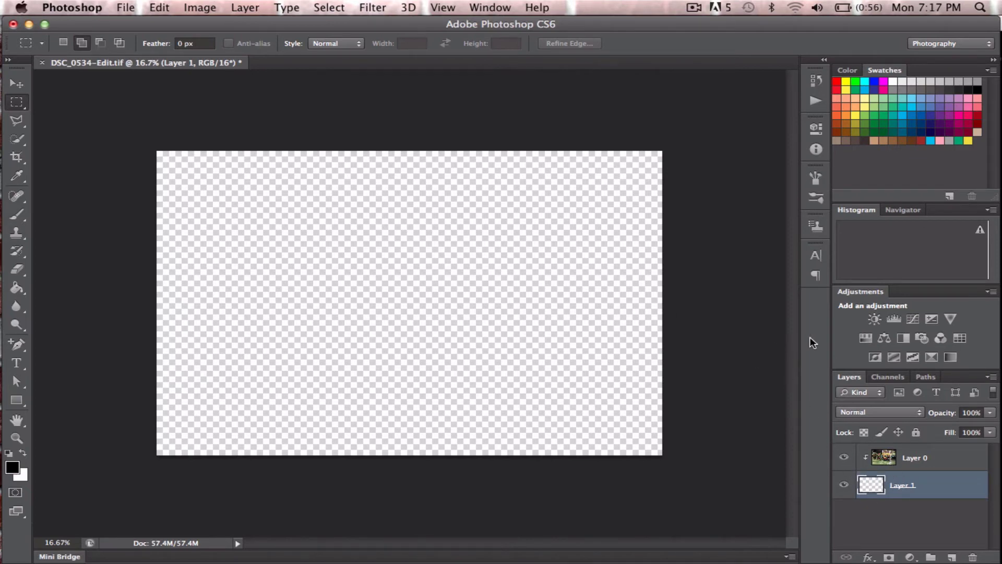
pyautogui.click(18, 218)
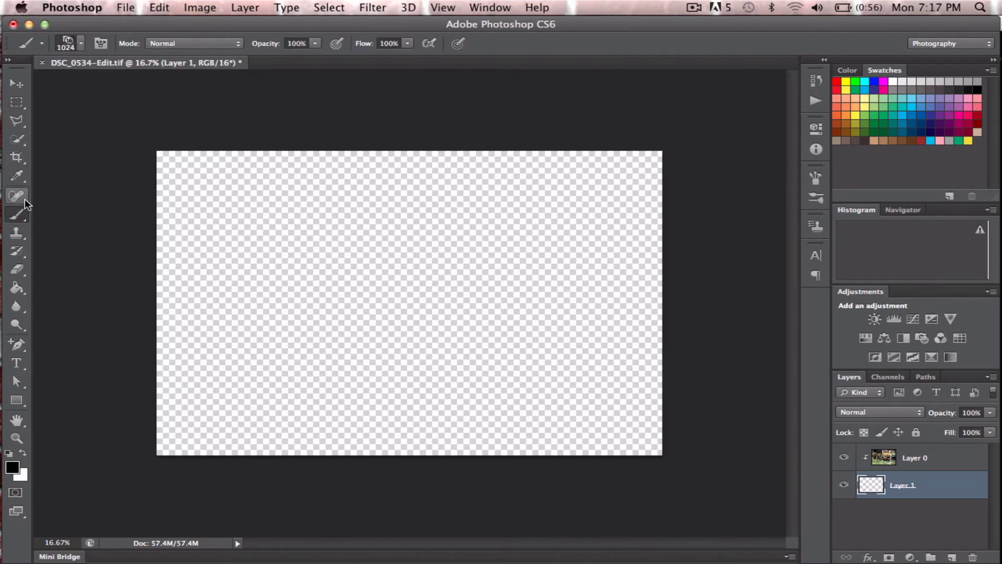
# - Add Layer 2 beneath Layer 1, fill it with white, and reselect Layer 1
pyautogui.click(949, 556)
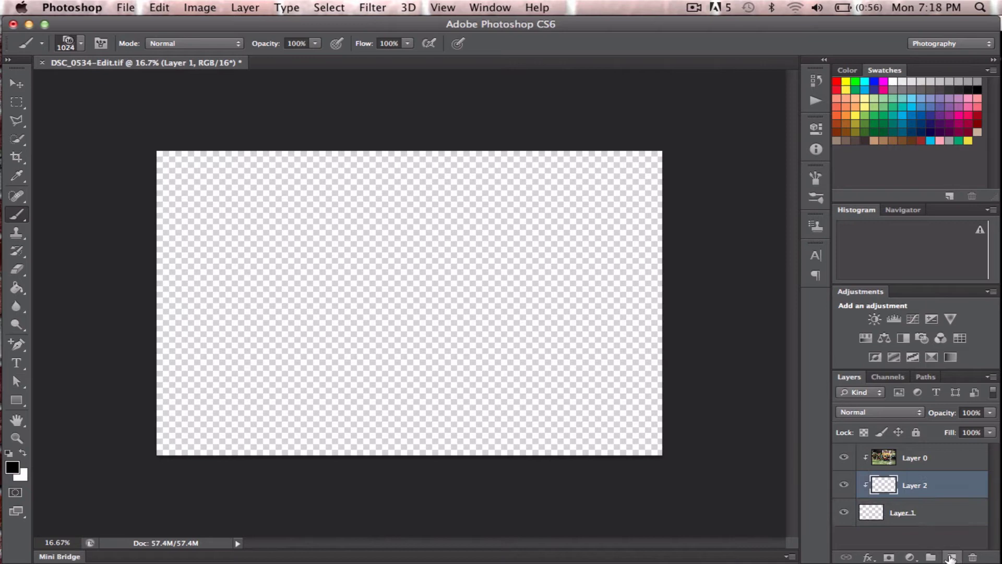
pyautogui.moveTo(940, 506); pyautogui.dragTo(942, 516)
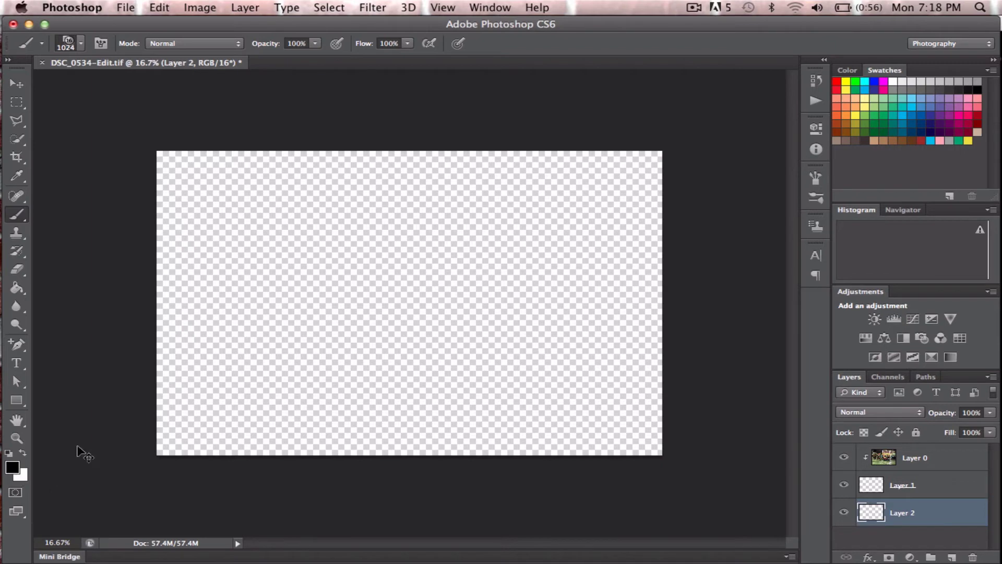
pyautogui.press('super+BackSpace')
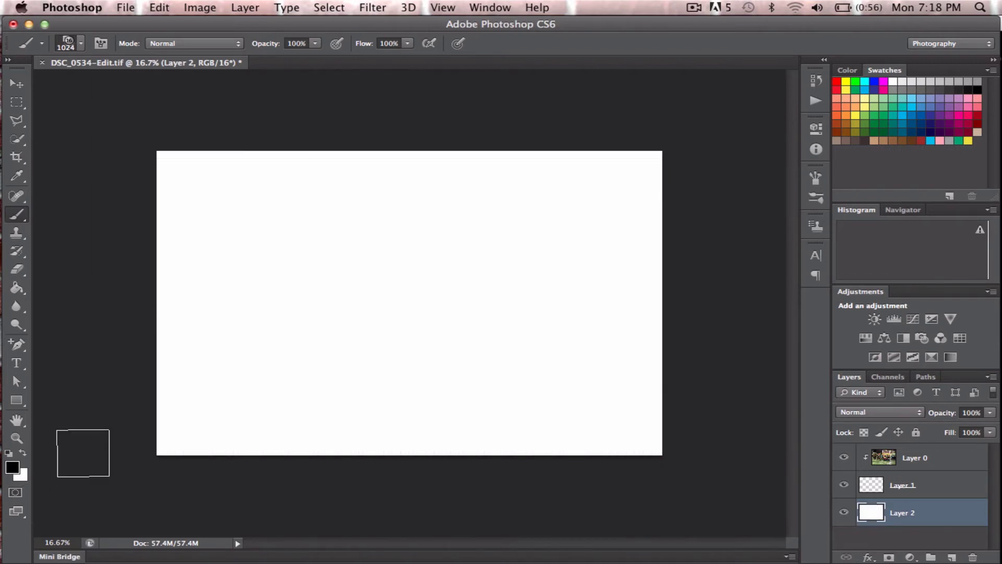
pyautogui.click(933, 460)
pyautogui.click(924, 486)
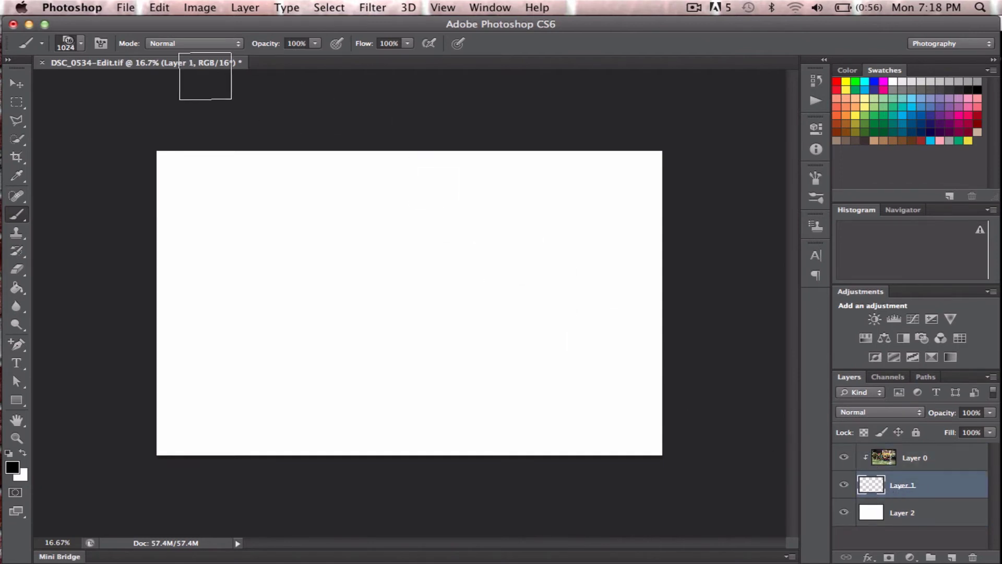
# - Choose the 1280 px greysquare brush preset
pyautogui.click(80, 49)
pyautogui.moveTo(182, 219)
pyautogui.mouseDown()
pyautogui.moveTo(181, 151)
pyautogui.moveTo(185, 228)
pyautogui.mouseUp()
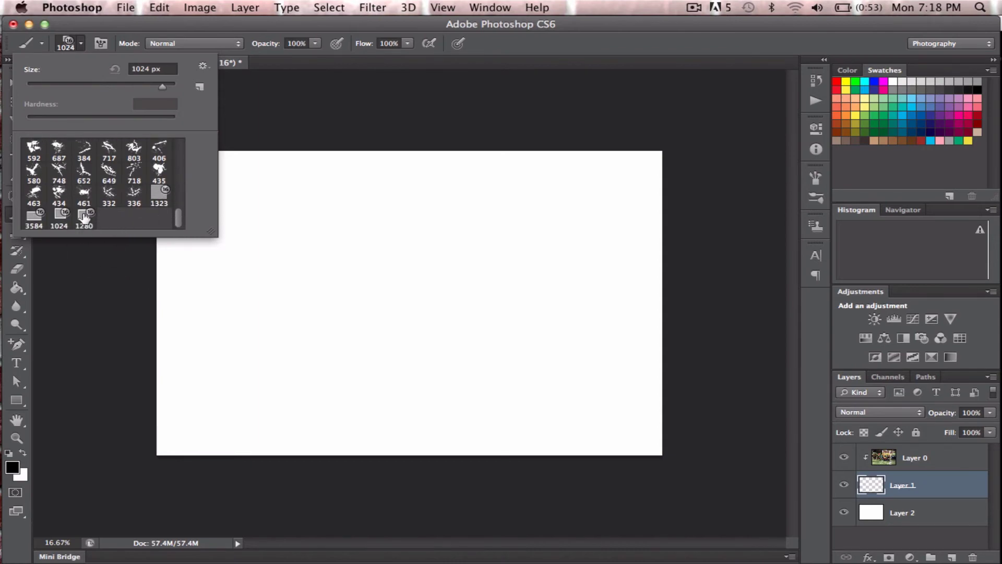
pyautogui.click(84, 218)
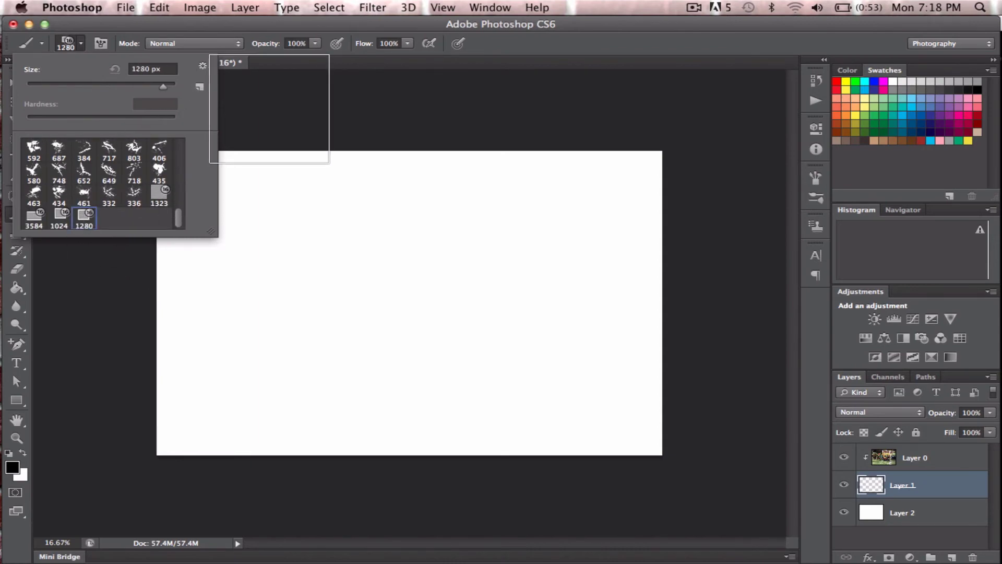
pyautogui.click(290, 122)
# - Stamp seventeen overlapping squares across the canvas, including over the ROYAL sign, to reveal the photo
pyautogui.click(290, 132)
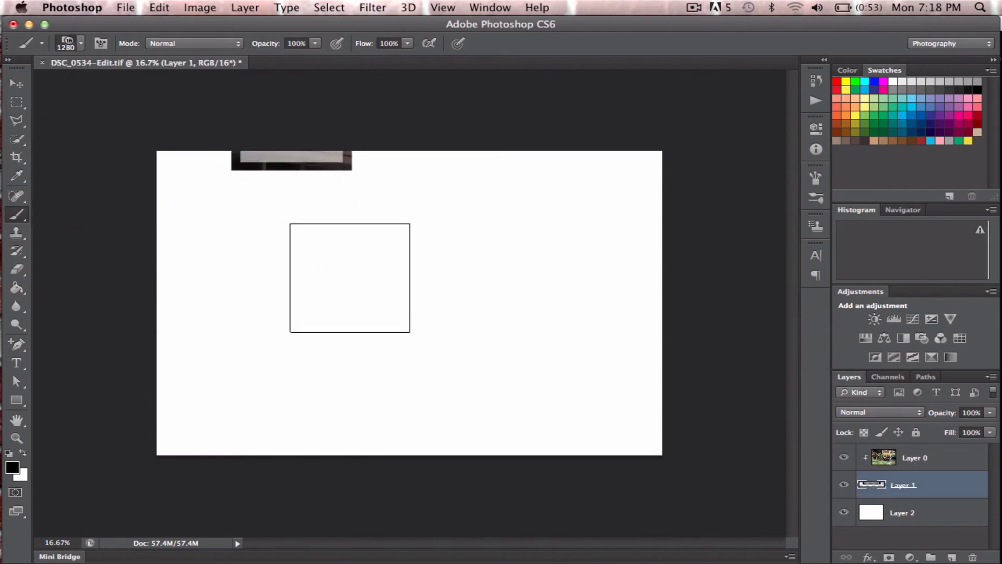
pyautogui.click(338, 282)
pyautogui.click(428, 264)
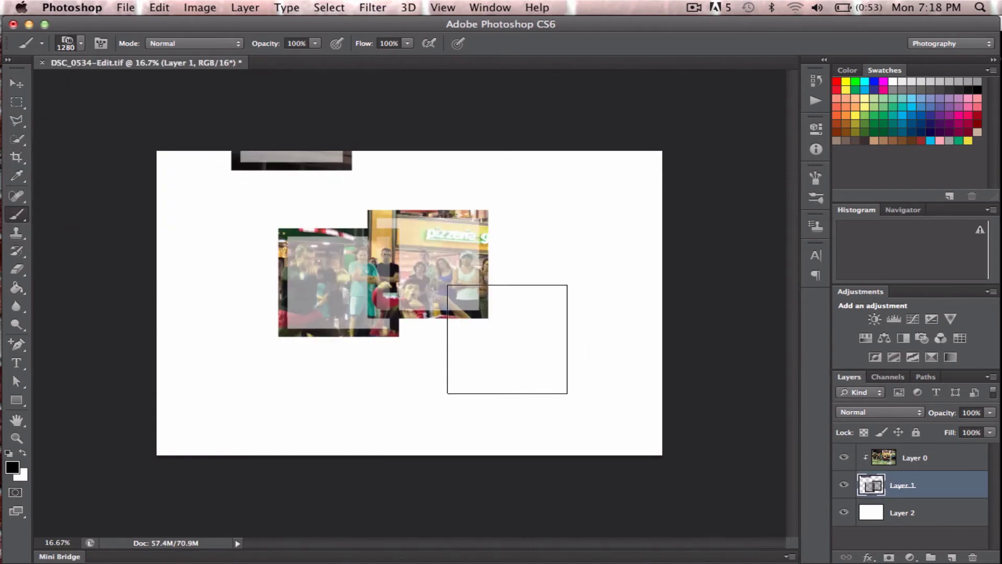
pyautogui.click(523, 317)
pyautogui.click(437, 366)
pyautogui.click(387, 340)
pyautogui.click(294, 354)
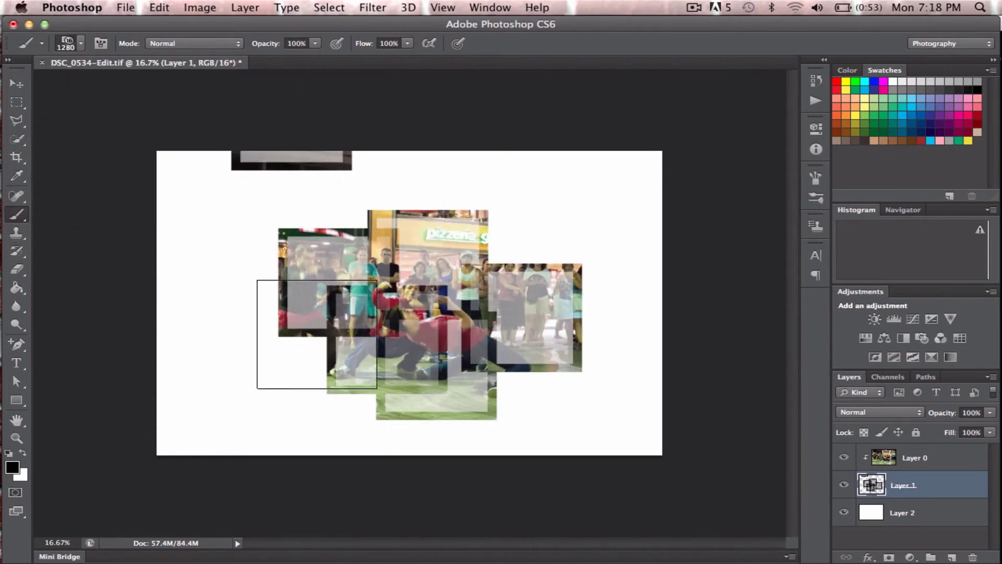
pyautogui.click(503, 269)
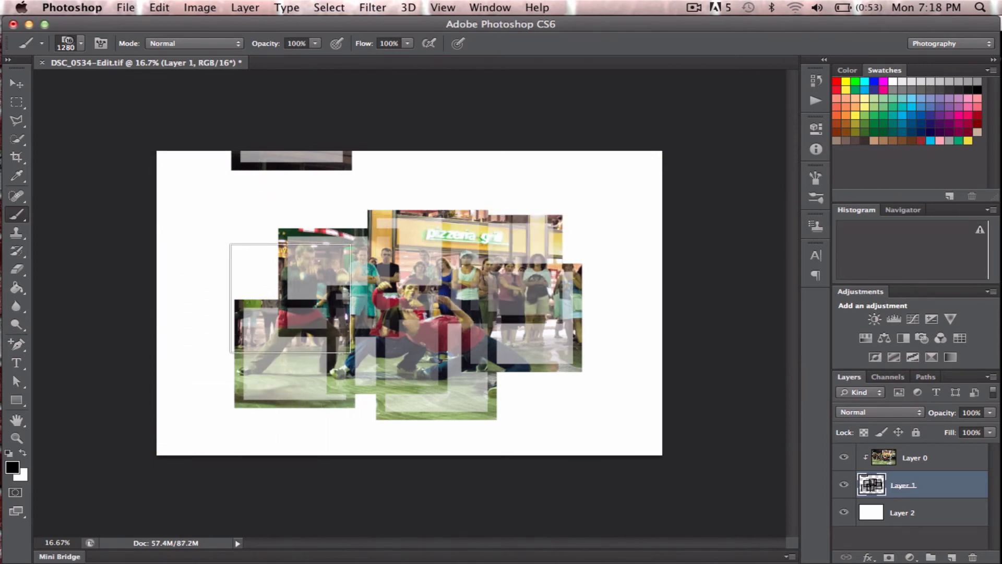
pyautogui.click(282, 296)
pyautogui.click(371, 378)
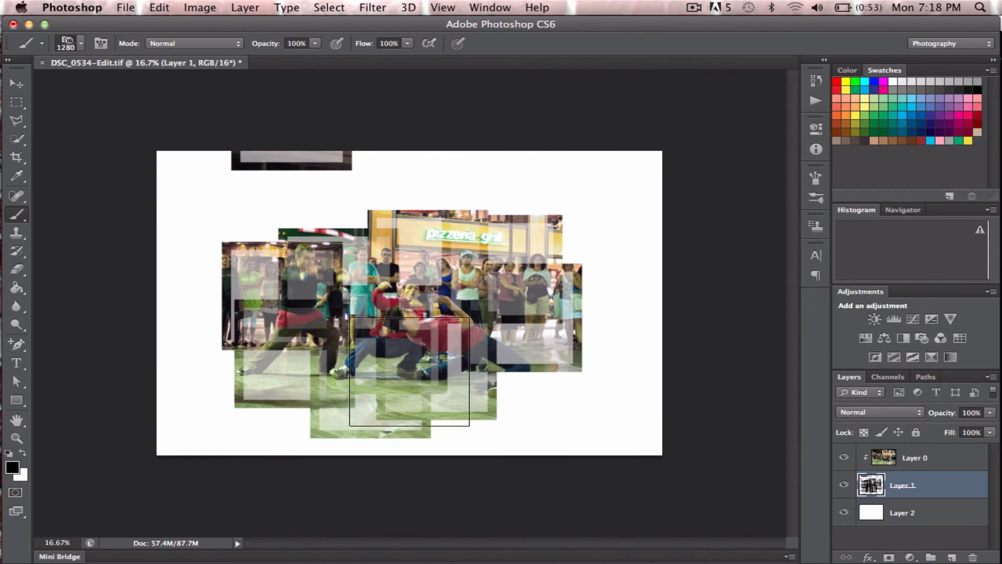
pyautogui.click(513, 374)
pyautogui.click(553, 270)
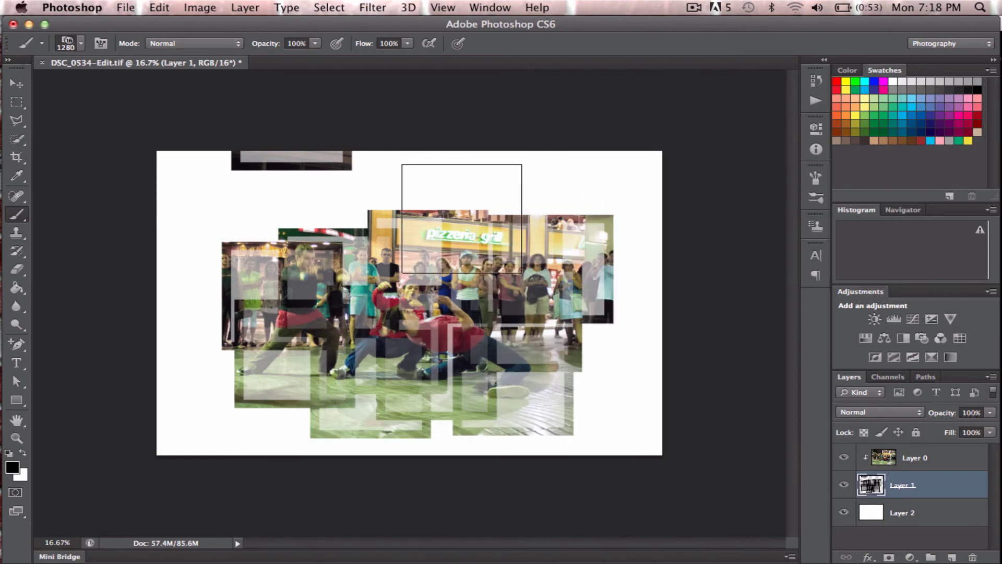
pyautogui.click(461, 218)
pyautogui.click(342, 250)
pyautogui.click(271, 253)
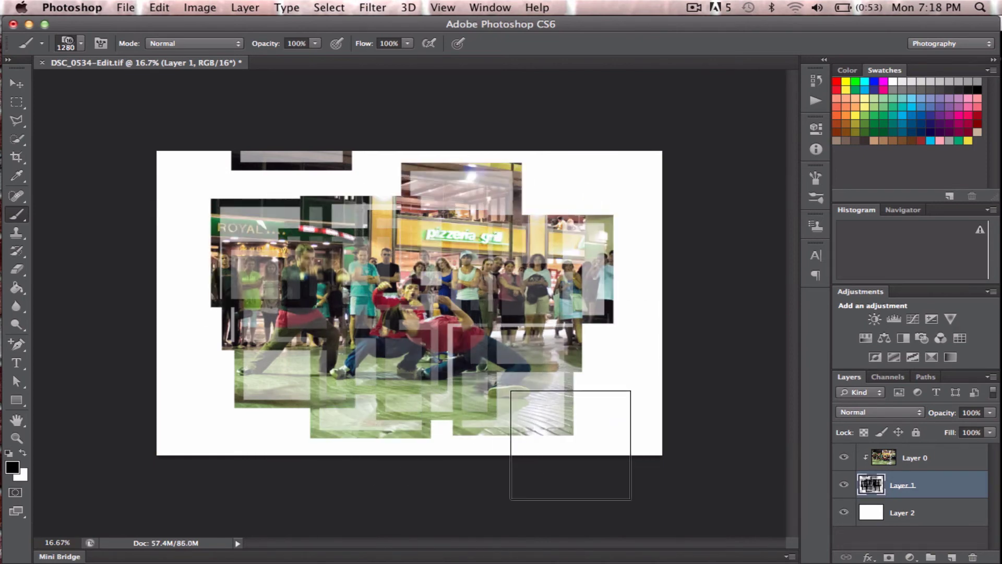
pyautogui.click(588, 359)
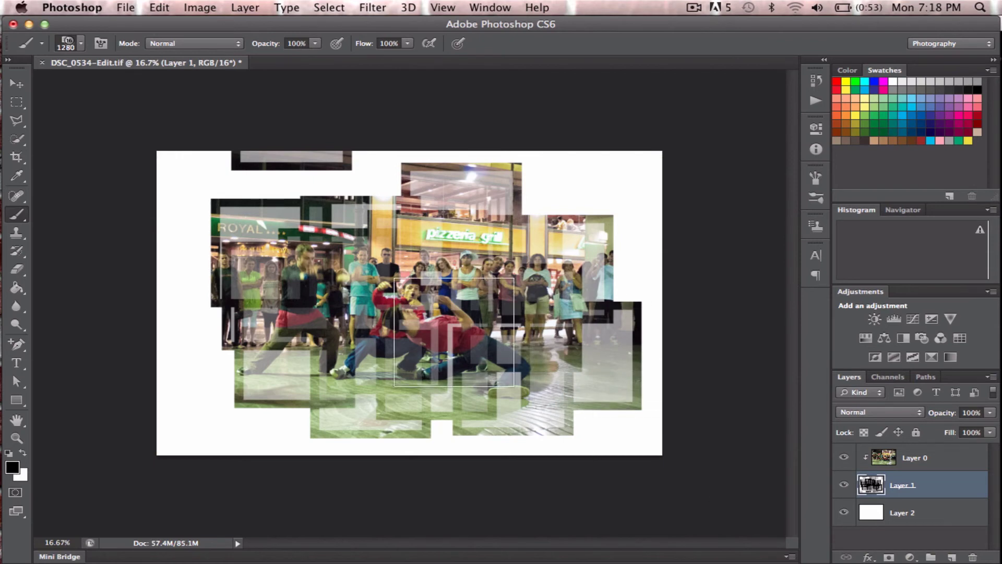
pyautogui.click(492, 314)
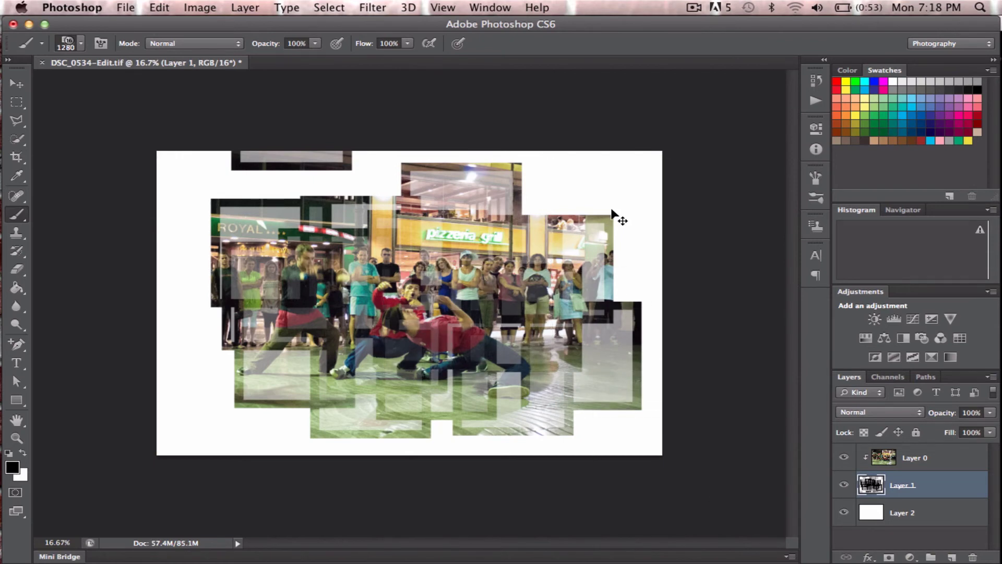
# - Clear all test squares from Layer 1 and open the Brush settings panel
pyautogui.press('super+a')
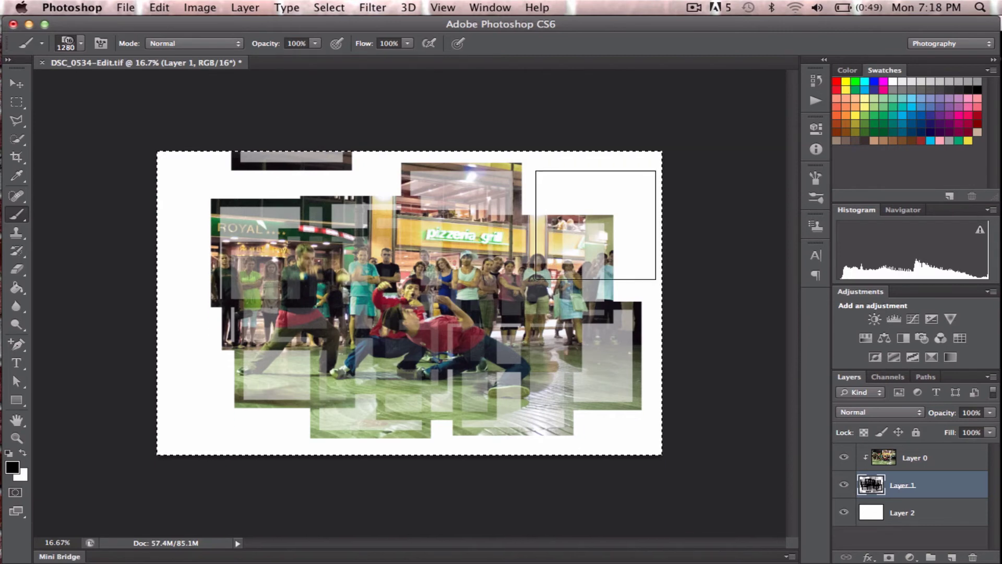
pyautogui.press('Delete')
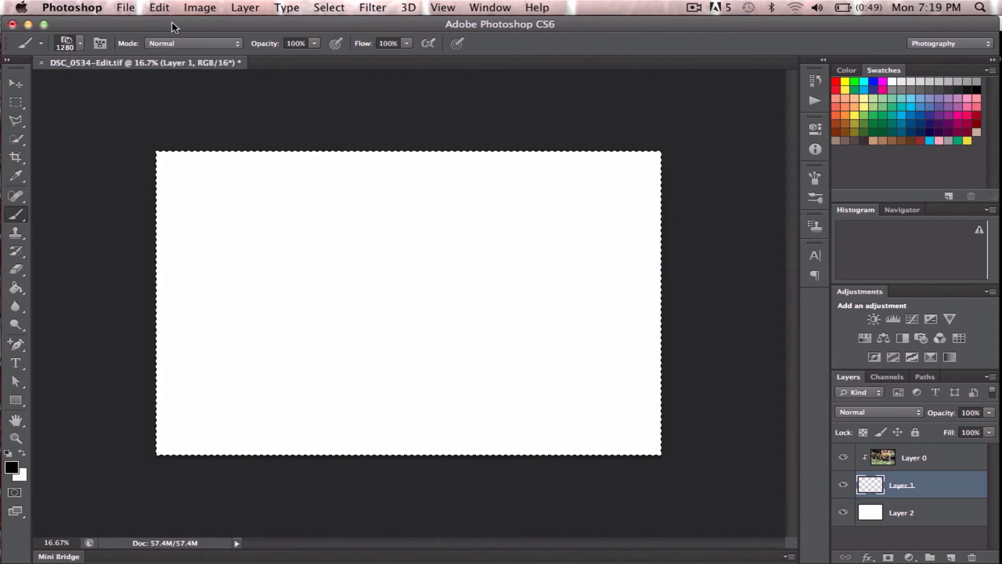
pyautogui.click(100, 43)
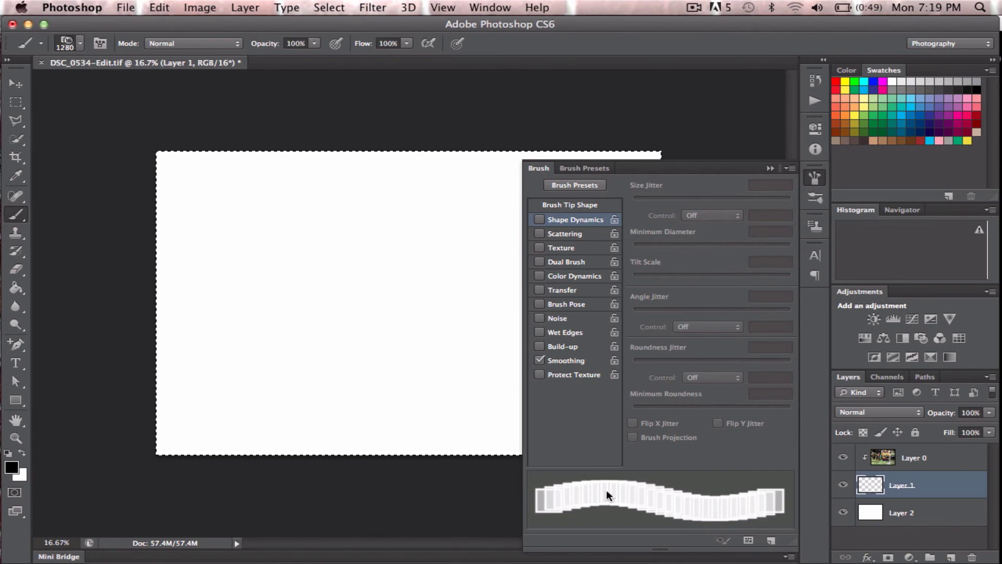
# - Enable Shape Dynamics with 100% Size Jitter and 44% Angle Jitter
pyautogui.click(541, 219)
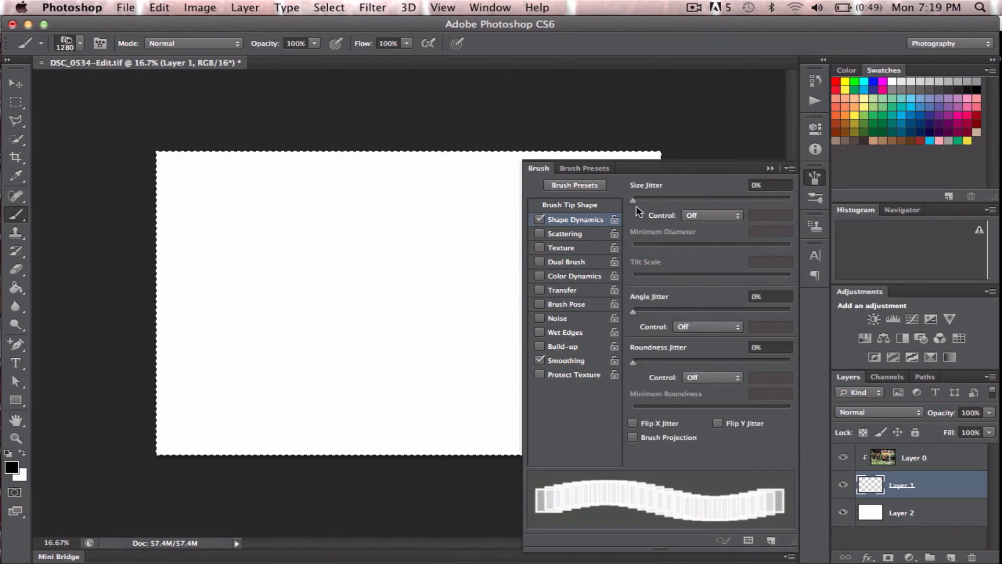
pyautogui.moveTo(633, 201); pyautogui.dragTo(768, 202)
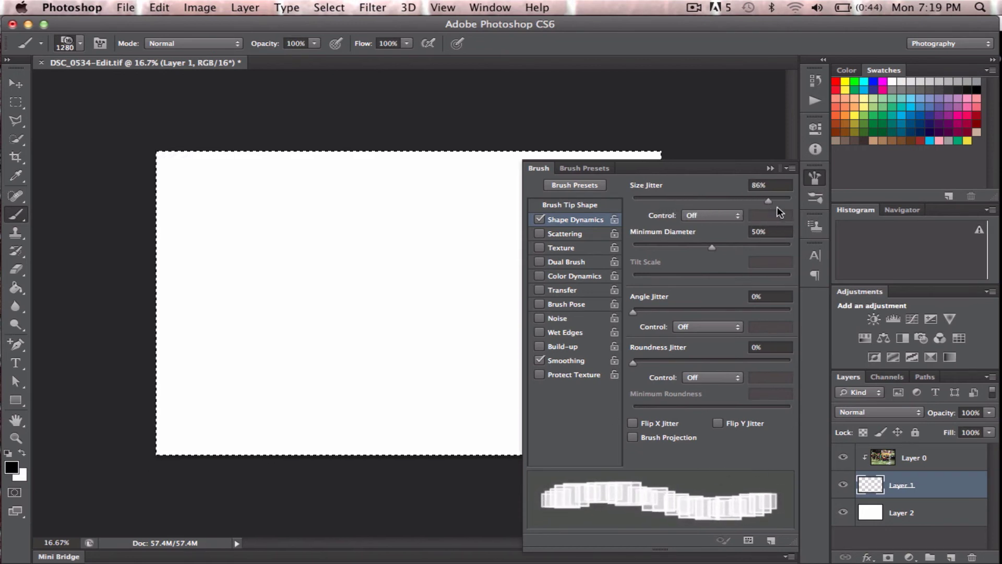
pyautogui.moveTo(776, 199); pyautogui.dragTo(797, 200)
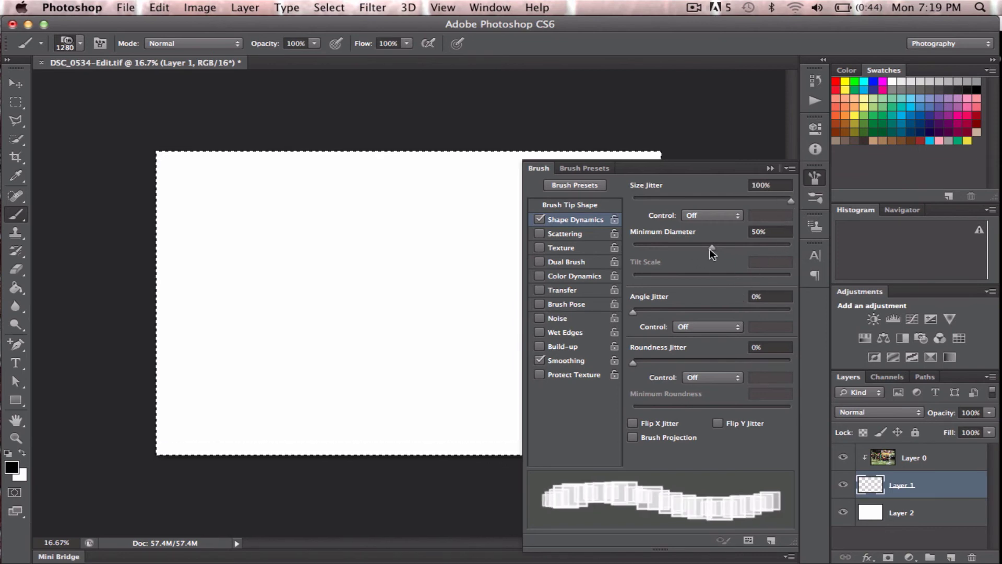
pyautogui.moveTo(712, 247)
pyautogui.mouseDown()
pyautogui.moveTo(748, 245)
pyautogui.moveTo(668, 246)
pyautogui.moveTo(680, 246)
pyautogui.mouseUp()
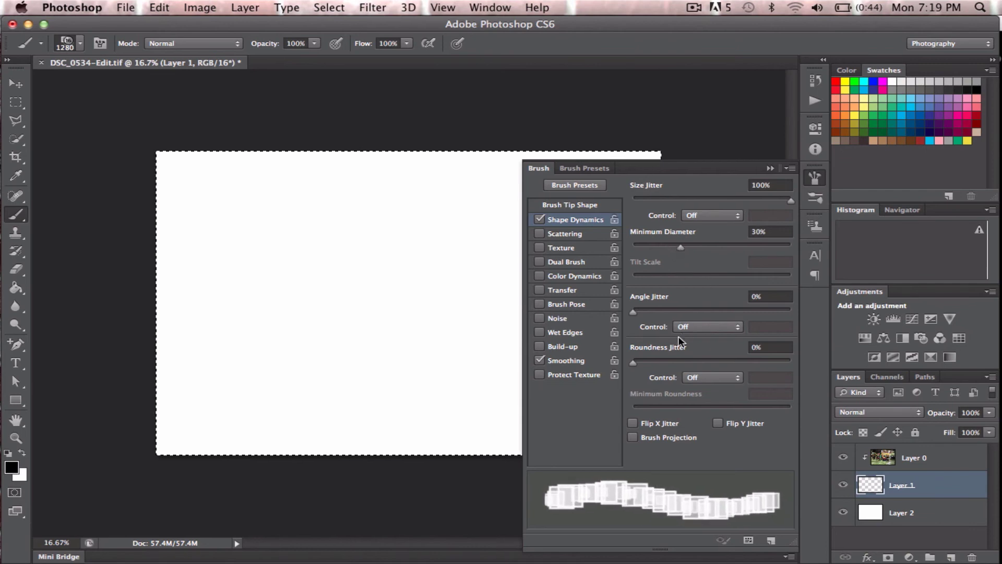
pyautogui.moveTo(636, 315); pyautogui.dragTo(695, 315)
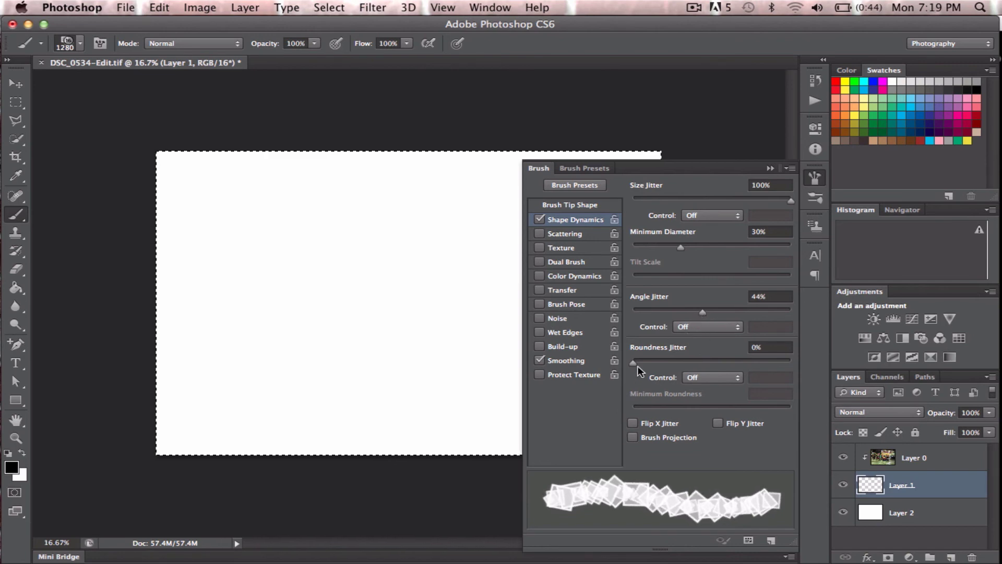
pyautogui.moveTo(634, 362)
pyautogui.mouseDown()
pyautogui.moveTo(727, 358)
pyautogui.moveTo(626, 359)
pyautogui.mouseUp()
# - Enable Scattering at 559% with a Count of 2
pyautogui.click(580, 239)
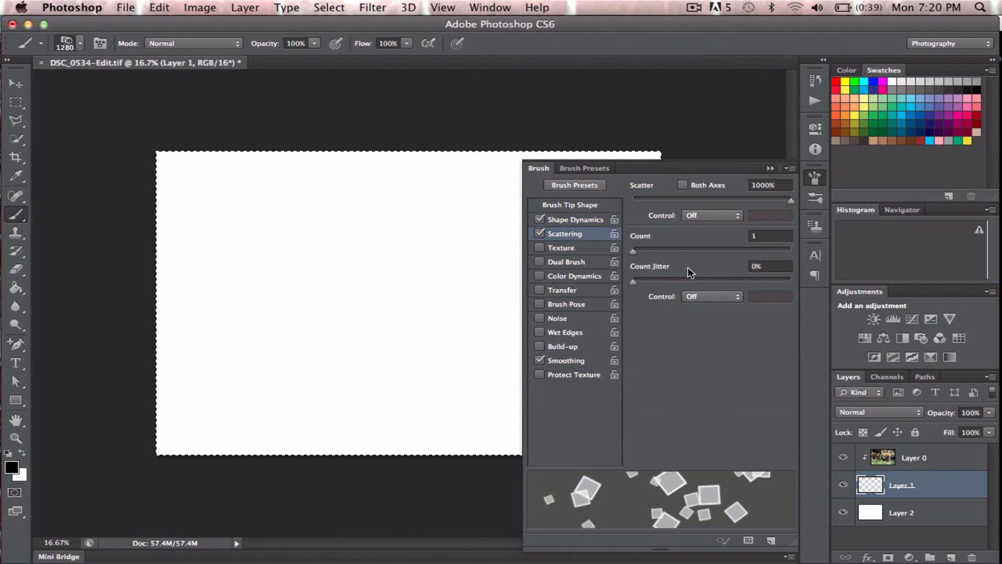
pyautogui.moveTo(633, 250); pyautogui.dragTo(645, 251)
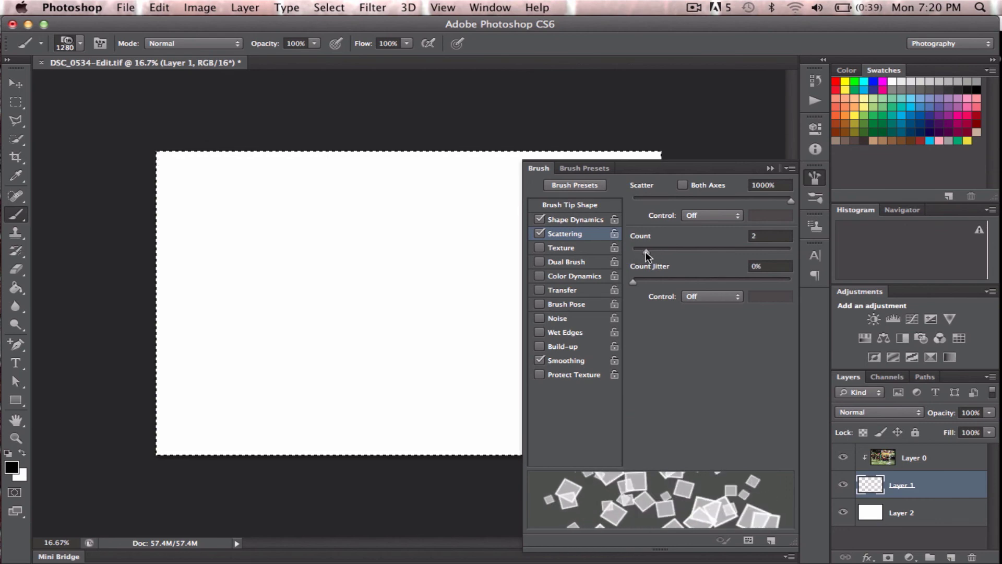
pyautogui.moveTo(791, 199)
pyautogui.mouseDown()
pyautogui.moveTo(694, 203)
pyautogui.moveTo(720, 205)
pyautogui.mouseUp()
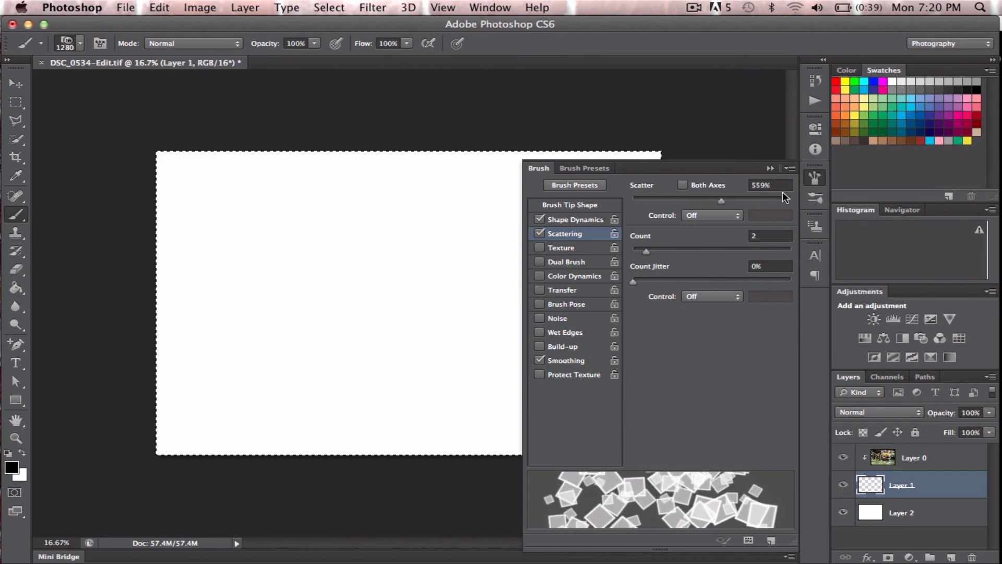
# - Paint strokes on Layer 1 so scattered, rotated squares reveal the dancers, including the area to their left
pyautogui.click(770, 169)
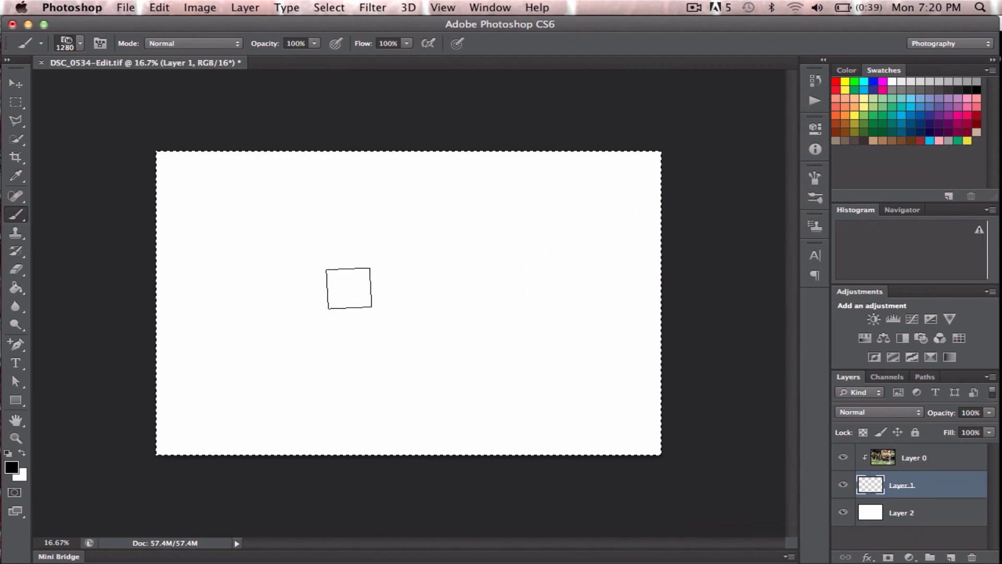
pyautogui.moveTo(349, 287)
pyautogui.mouseDown()
pyautogui.moveTo(398, 256)
pyautogui.moveTo(688, 270)
pyautogui.mouseUp()
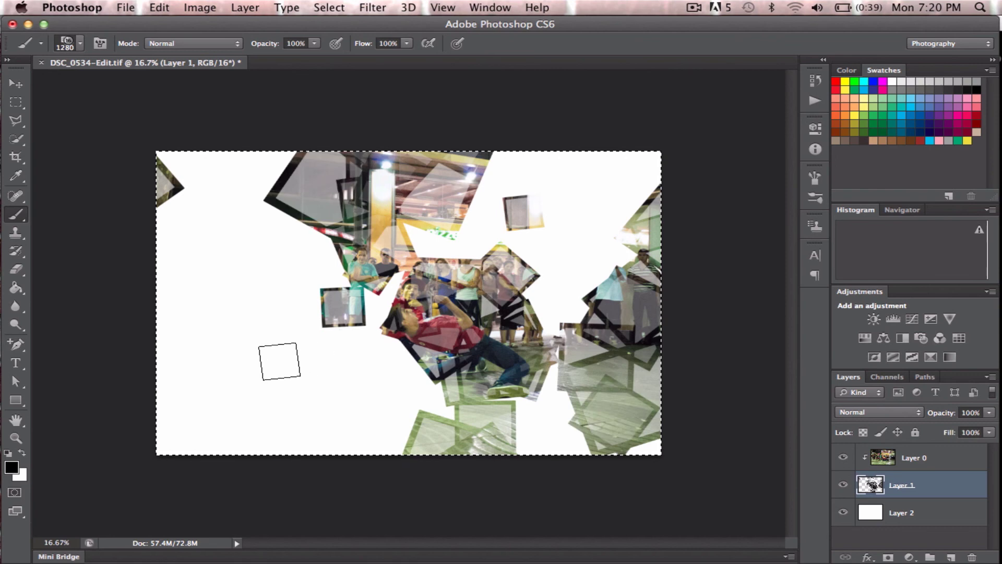
pyautogui.moveTo(267, 341); pyautogui.dragTo(280, 340)
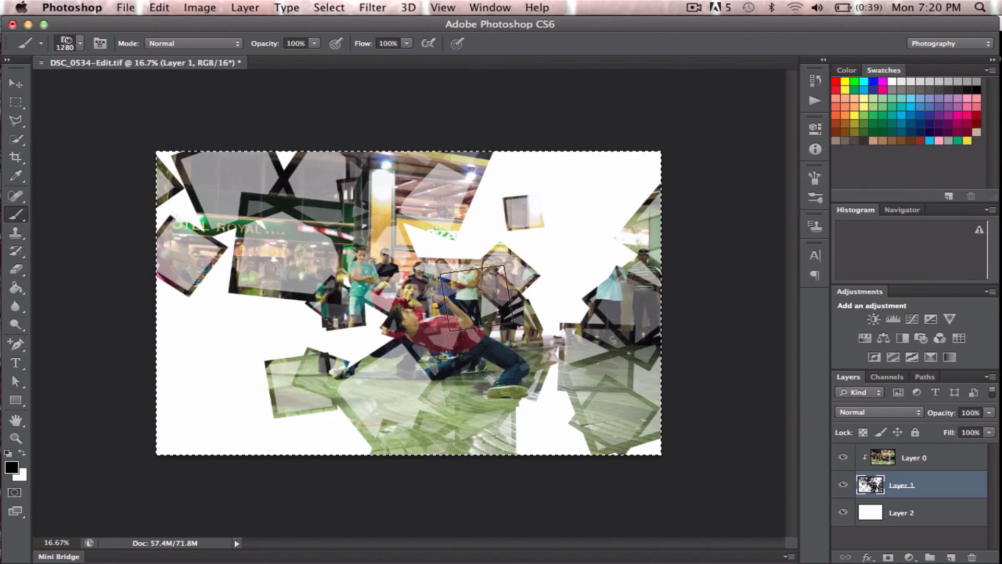